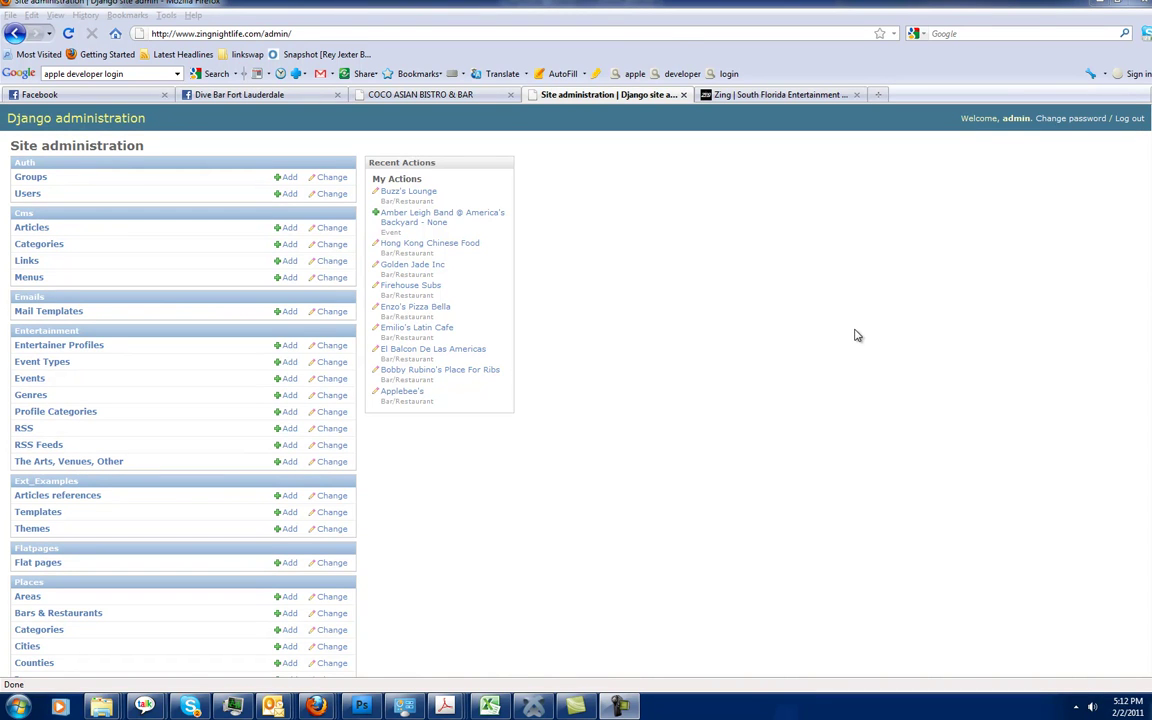
# Step: Open the Bars & Restaurants listing from the Places section of the site administration
pyautogui.click(1150, 293)
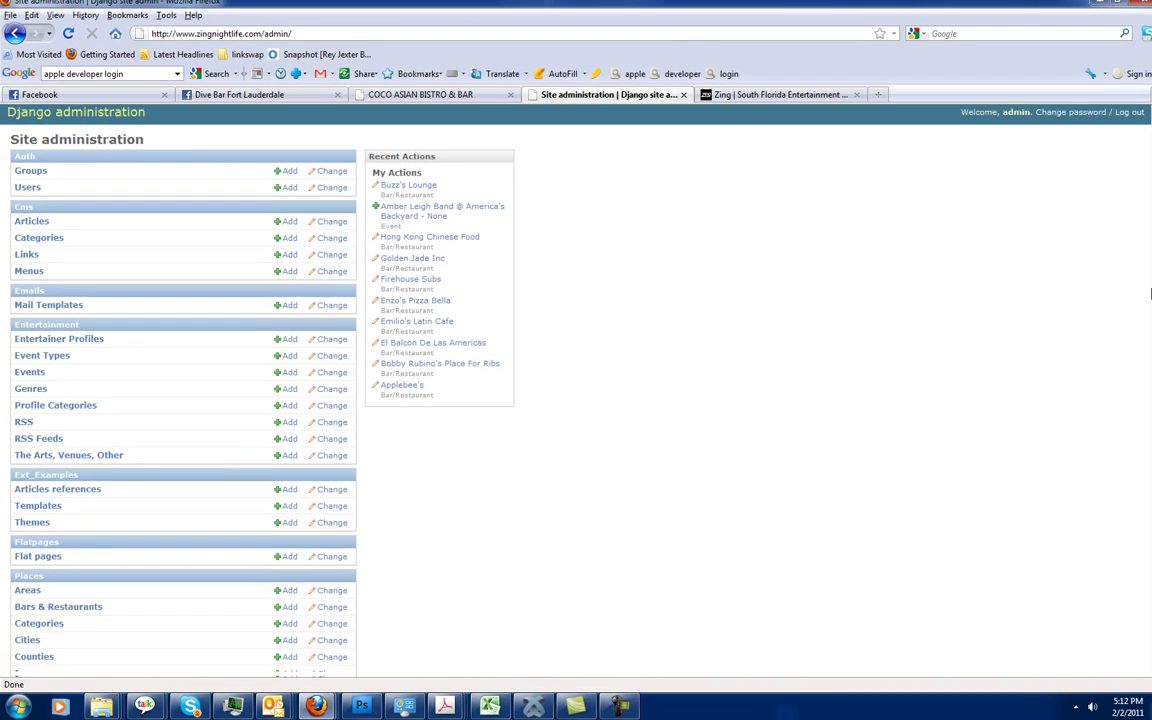
pyautogui.scroll(-3, 1150, 293)
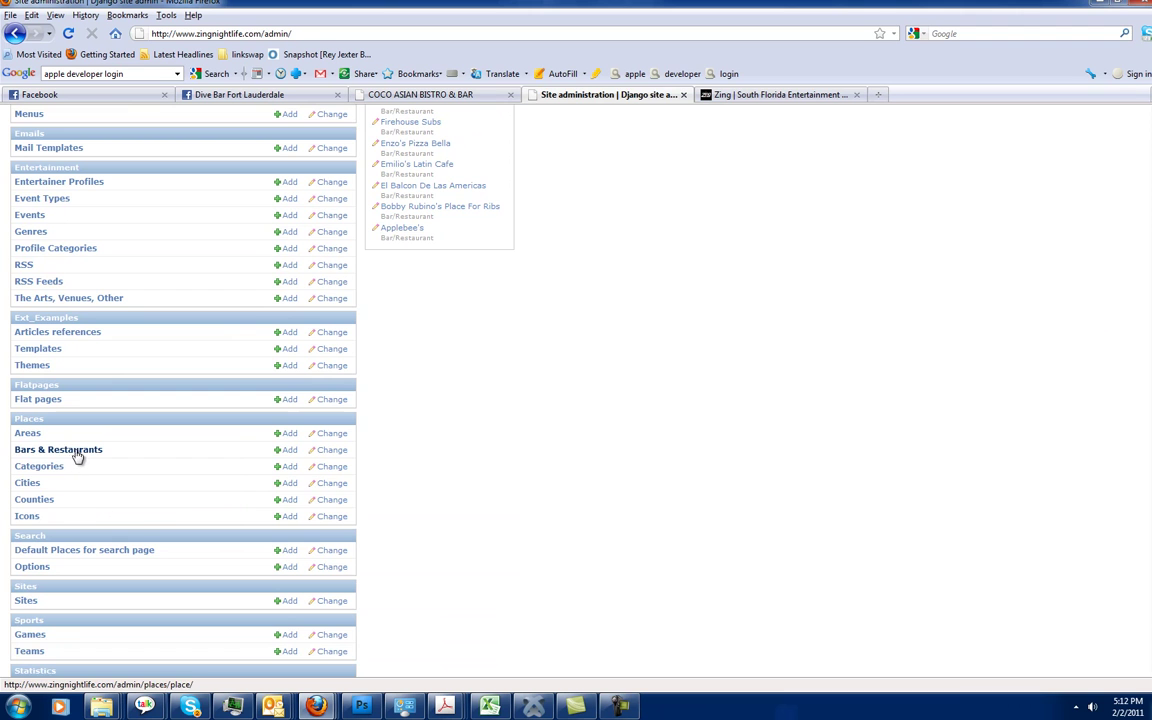
pyautogui.click(76, 452)
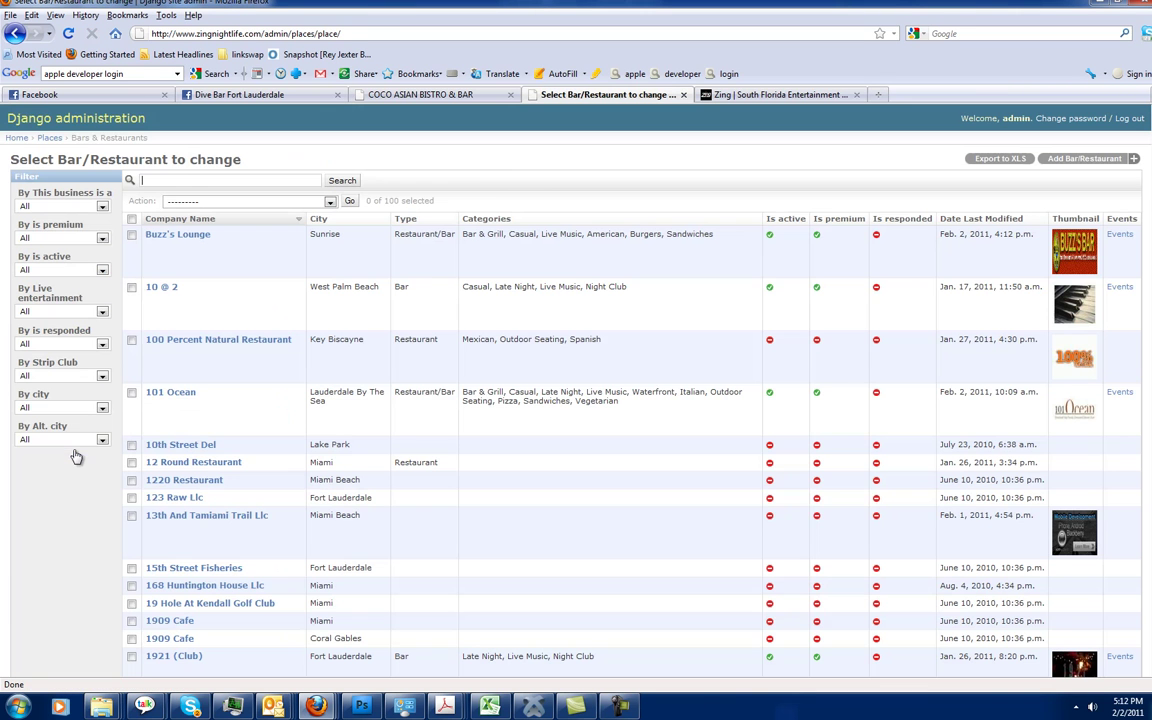
# Step: Look through the bars and restaurants listing and the range of page numbers offered for jumping between pages
pyautogui.scroll(-20, 1018, 252)
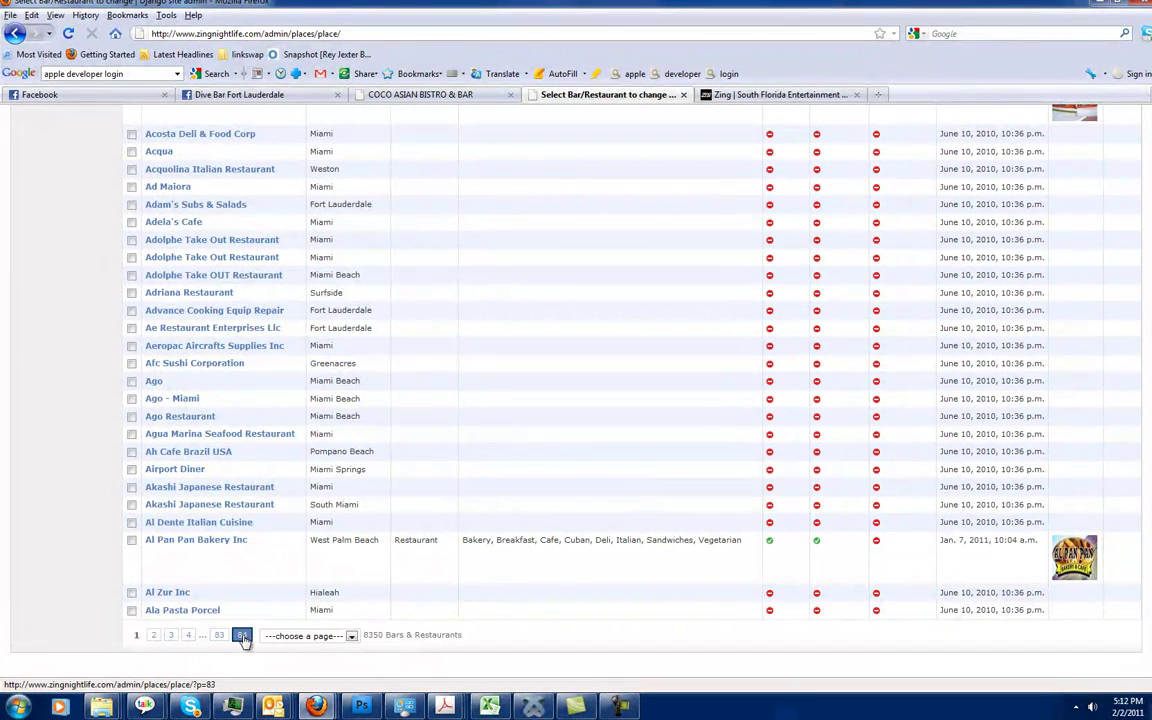
pyautogui.click(352, 637)
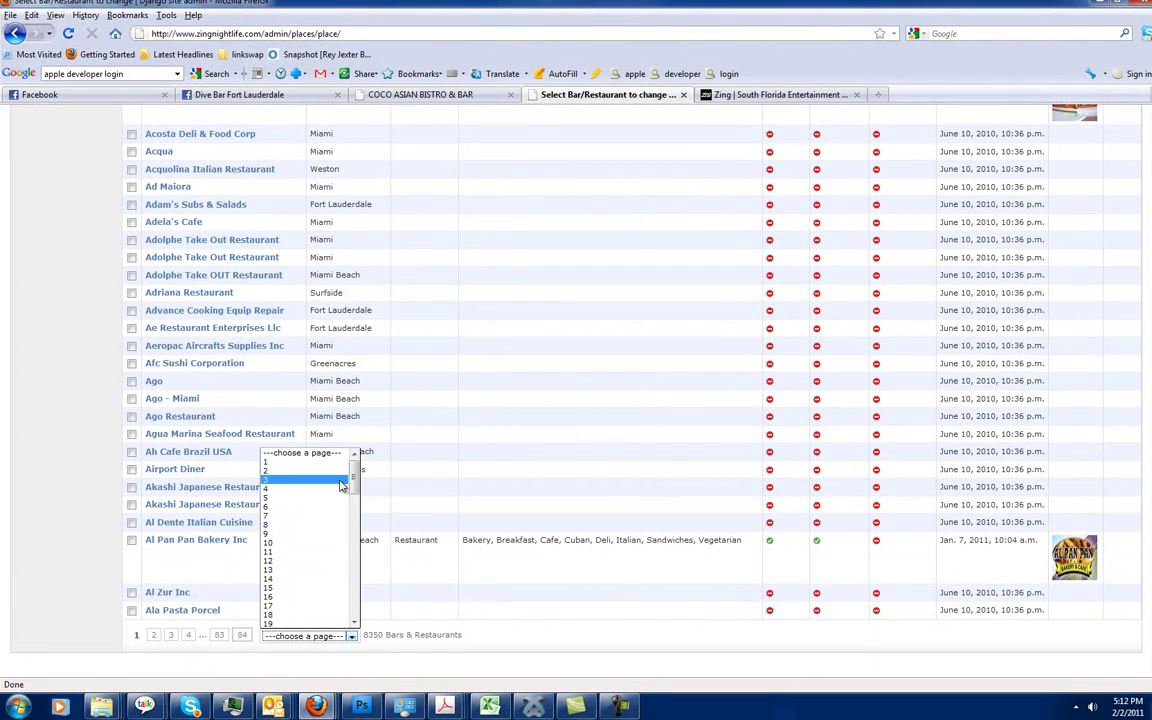
pyautogui.moveTo(353, 486); pyautogui.dragTo(358, 610)
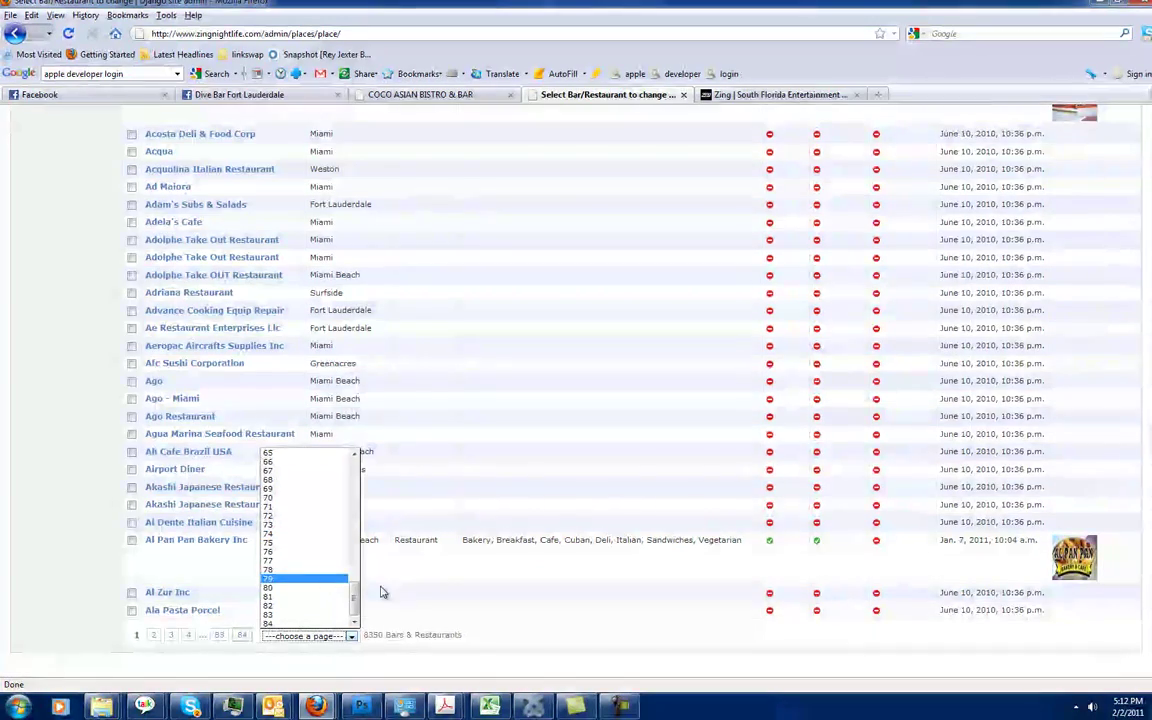
pyautogui.click(603, 650)
pyautogui.scroll(10, 603, 400)
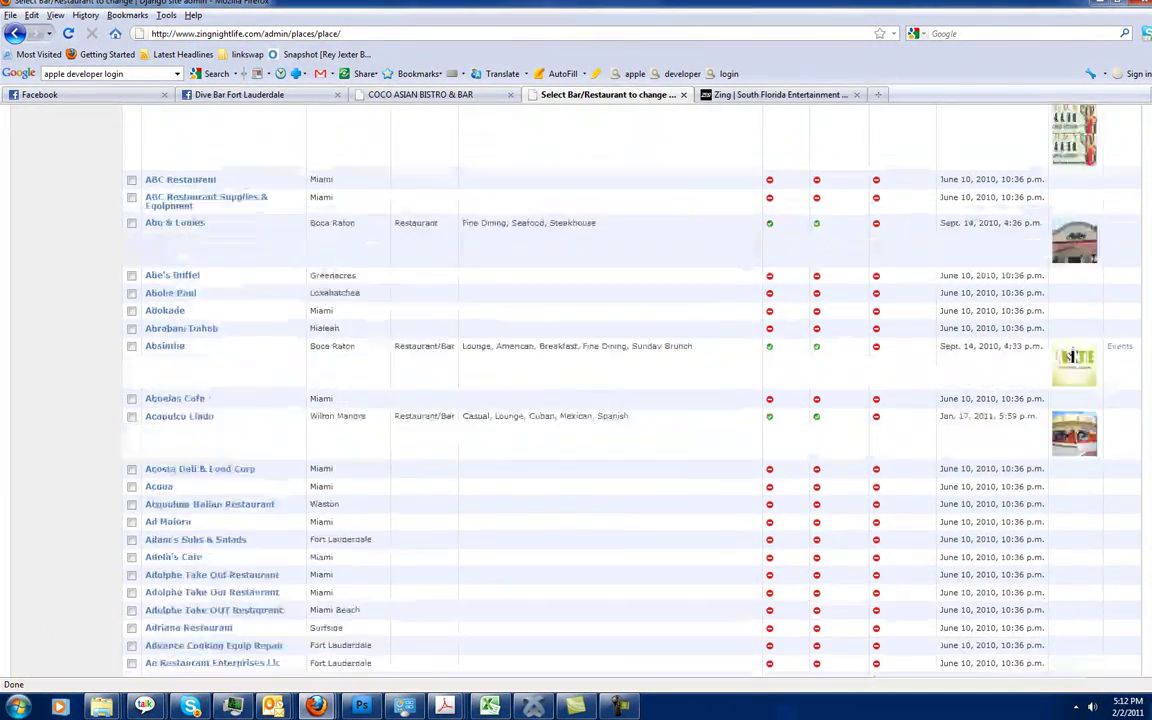
pyautogui.scroll(15, 4, 213)
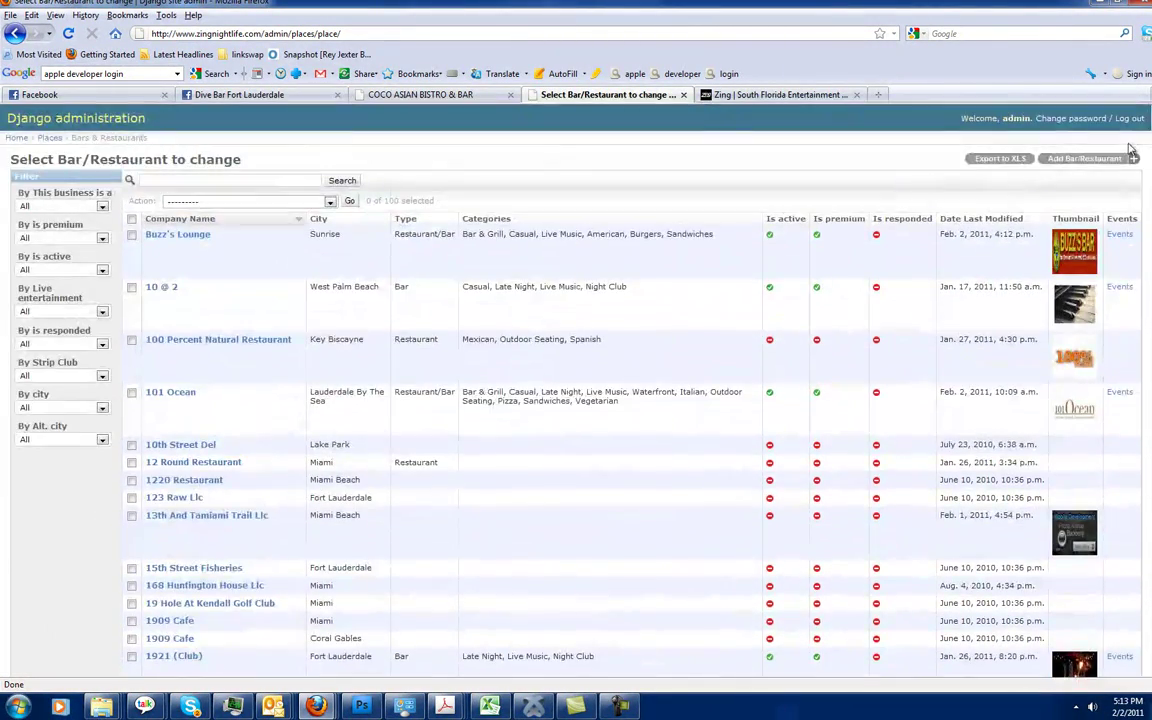
# Step: Filter the bars and restaurants listing by business type Bar and city Boca Raton
pyautogui.click(100, 206)
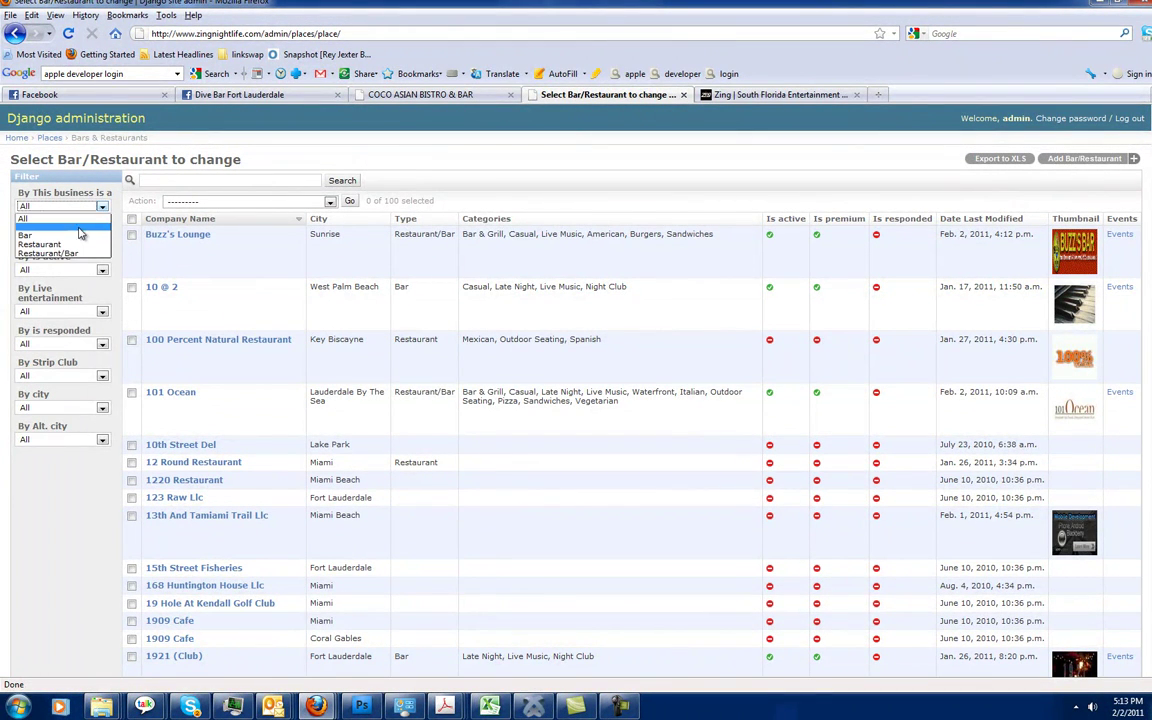
pyautogui.click(101, 206)
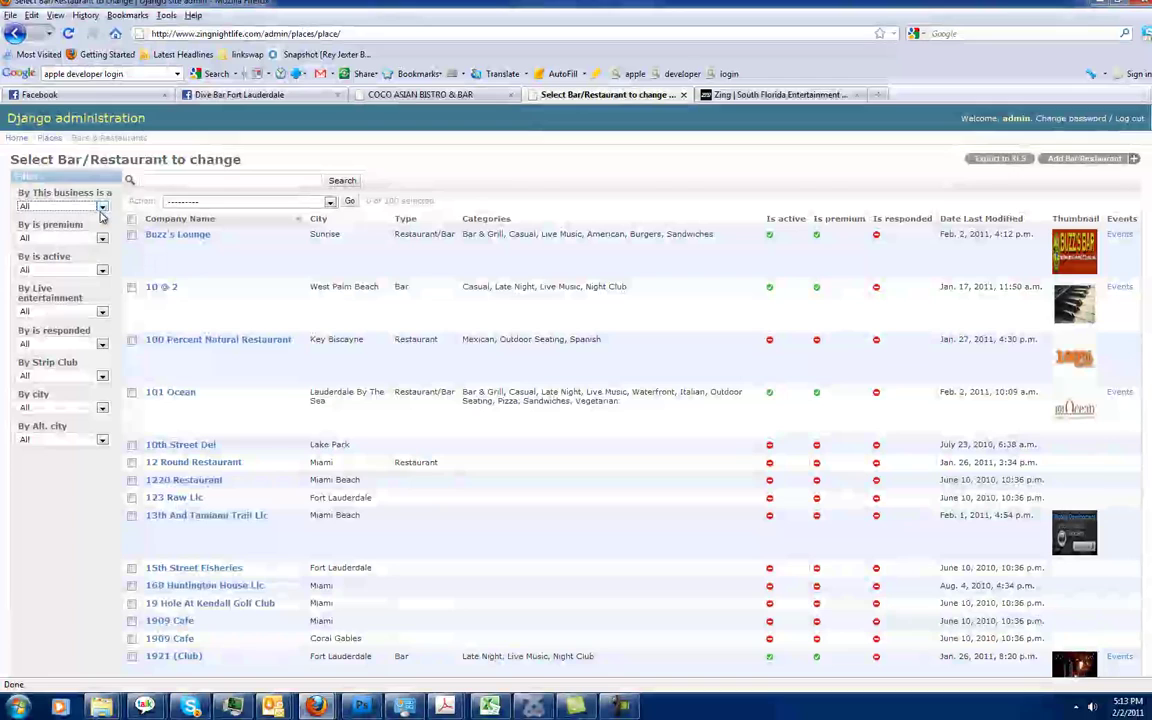
pyautogui.click(100, 206)
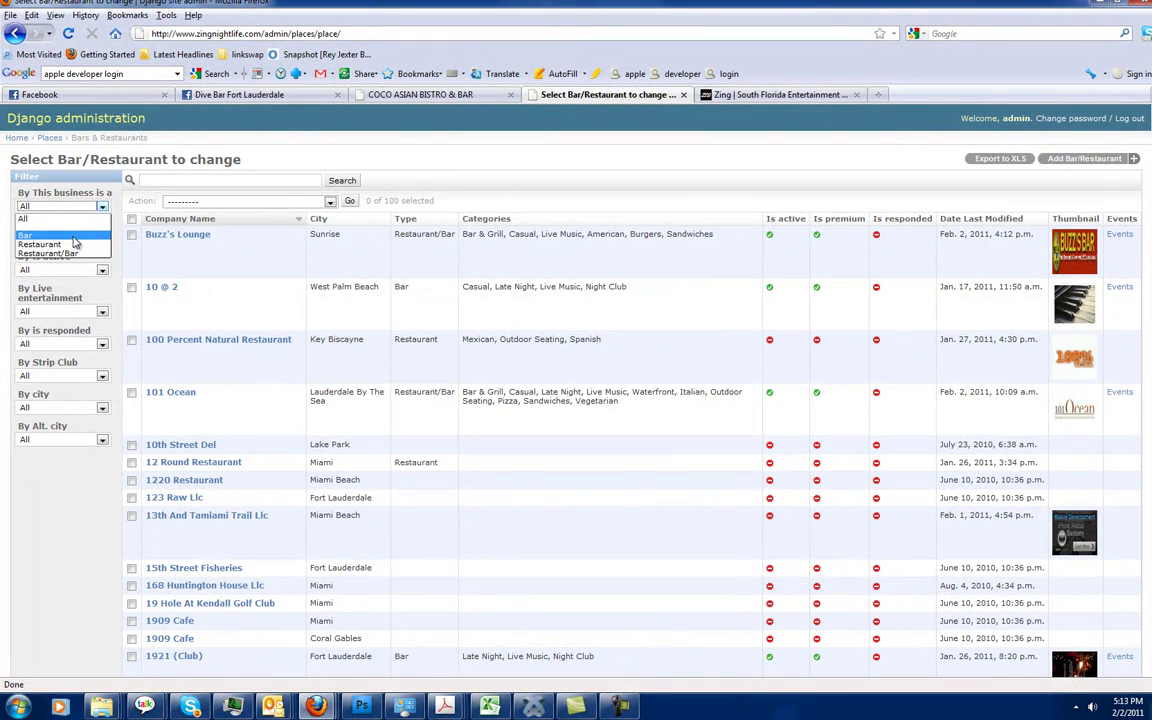
pyautogui.click(88, 235)
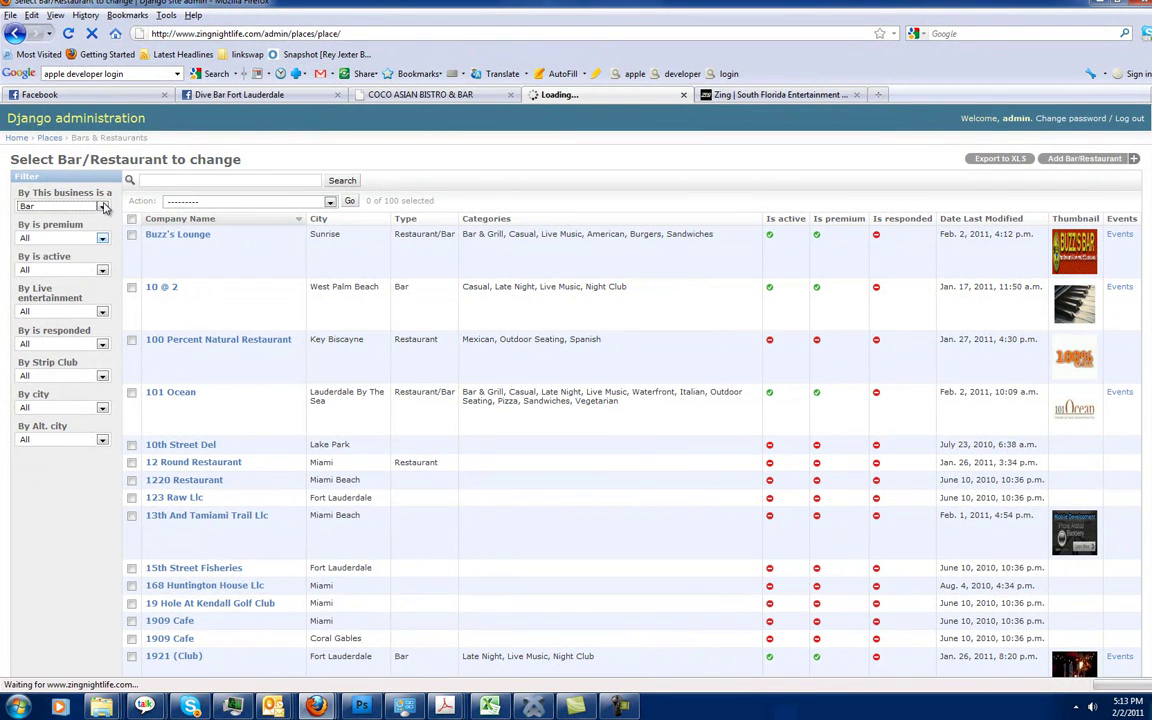
pyautogui.click(101, 408)
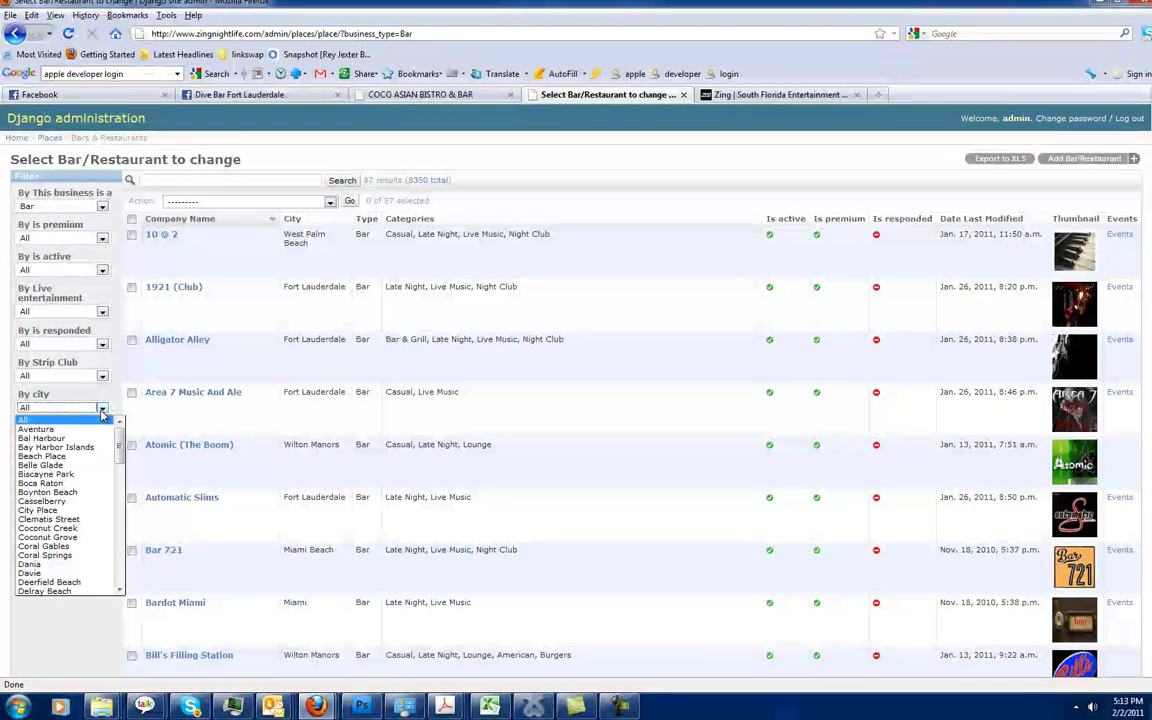
pyautogui.click(60, 484)
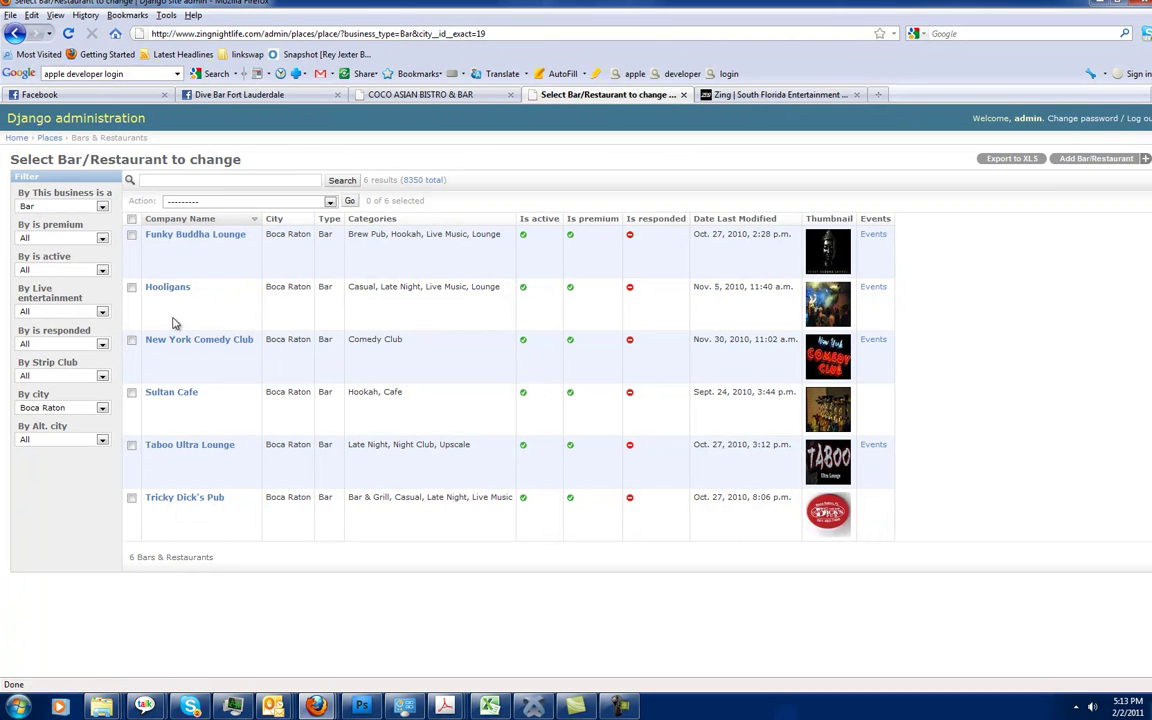
# Step: Open the Hooligans record for editing and go to its company name
pyautogui.click(160, 286)
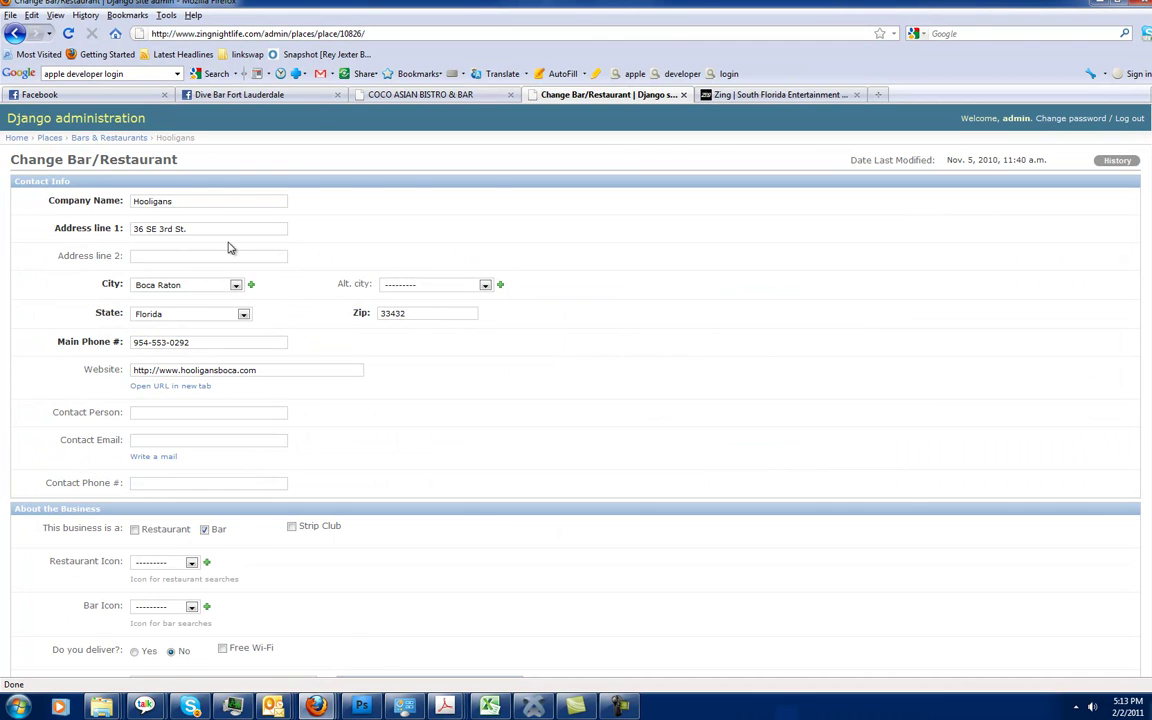
pyautogui.scroll(-1, 229, 244)
pyautogui.scroll(1, 192, 150)
pyautogui.click(163, 148)
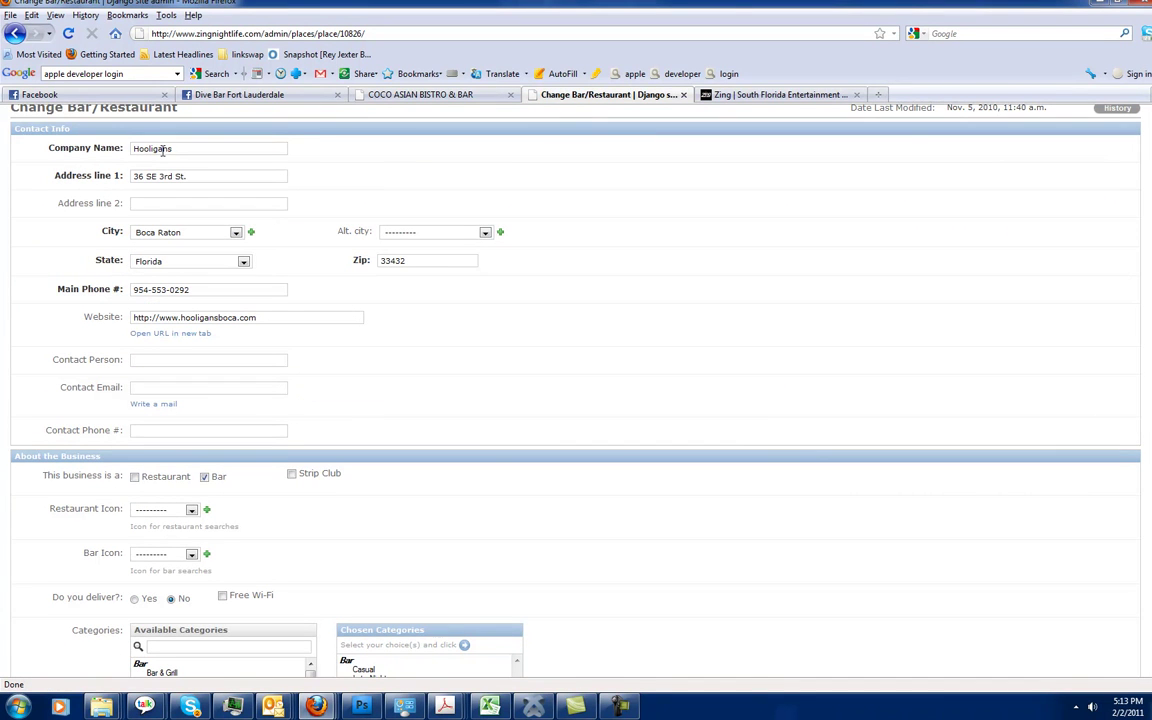
pyautogui.click(221, 232)
pyautogui.click(487, 232)
pyautogui.click(487, 232)
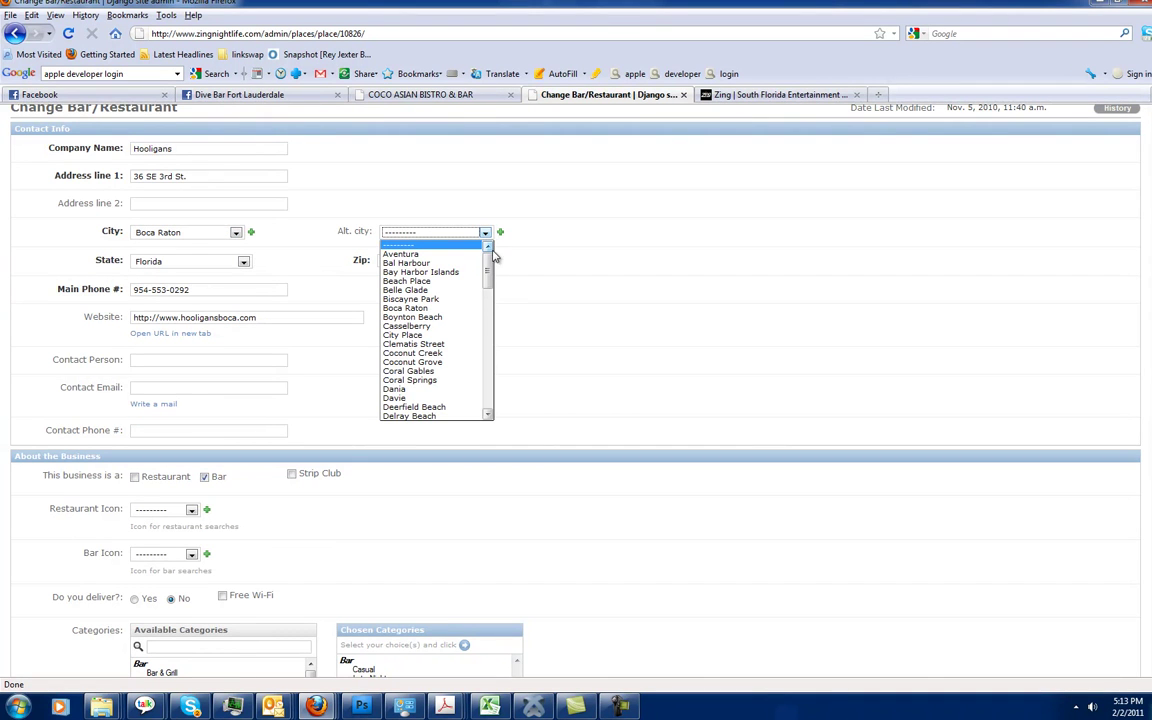
pyautogui.moveTo(488, 268); pyautogui.dragTo(564, 334)
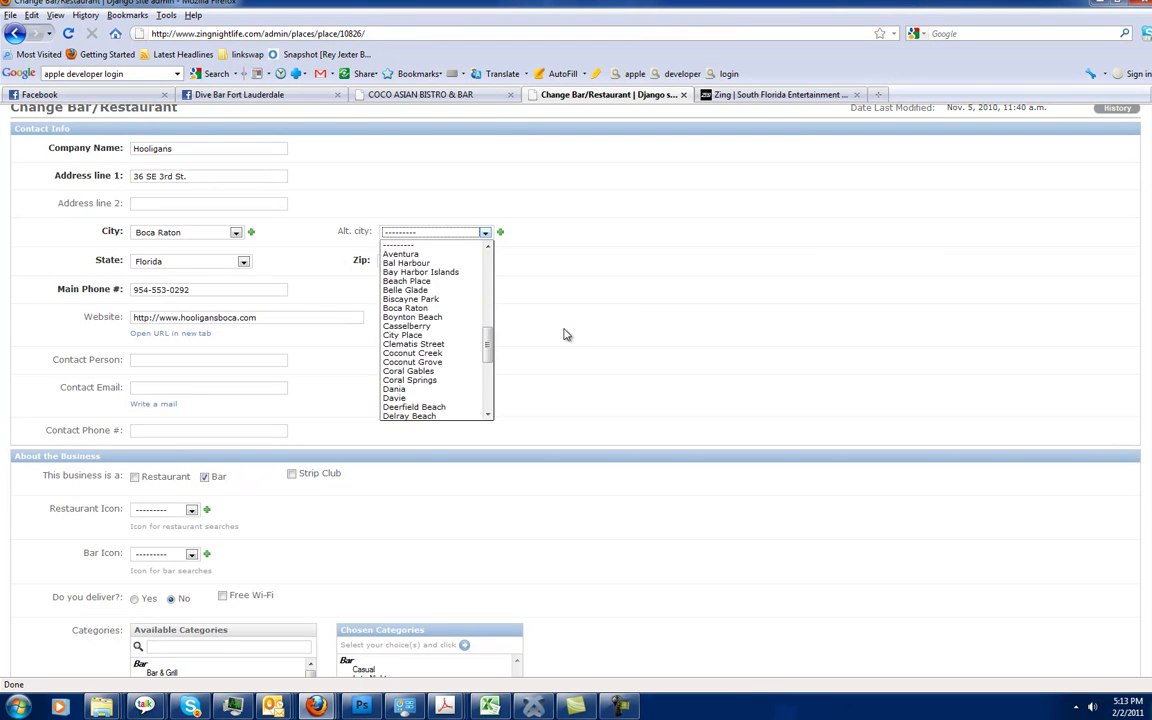
pyautogui.click(564, 334)
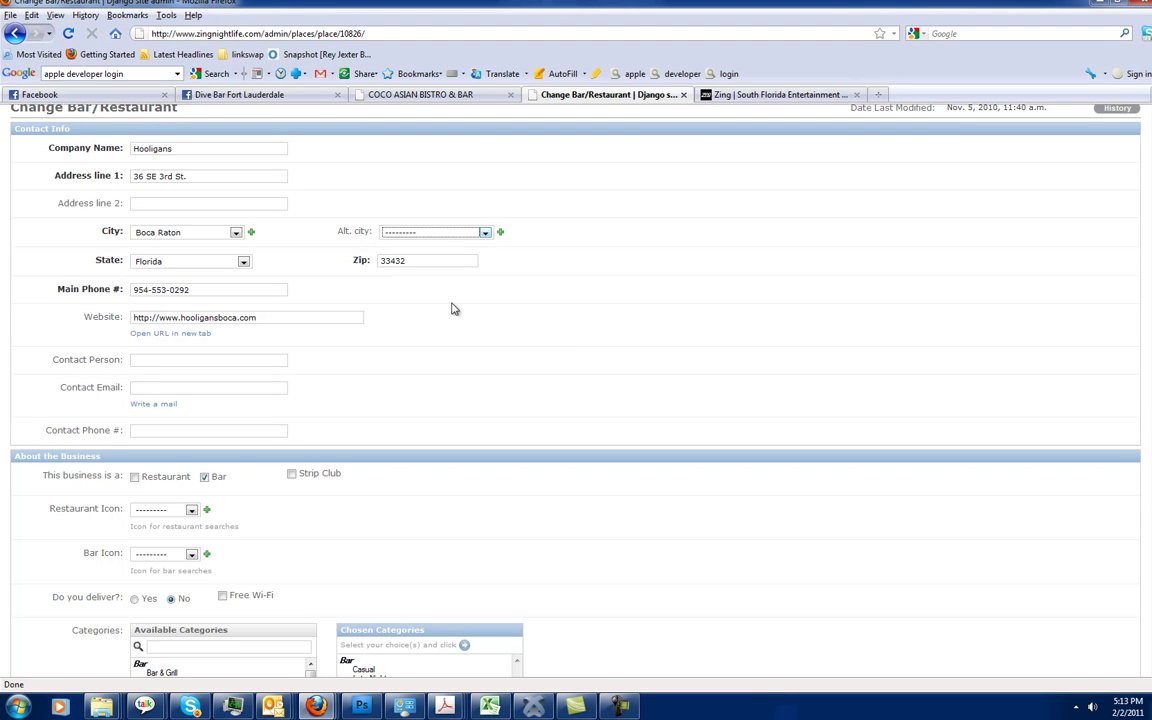
# Step: Set the alternate city of Hooligans to Mizner Park
pyautogui.click(440, 232)
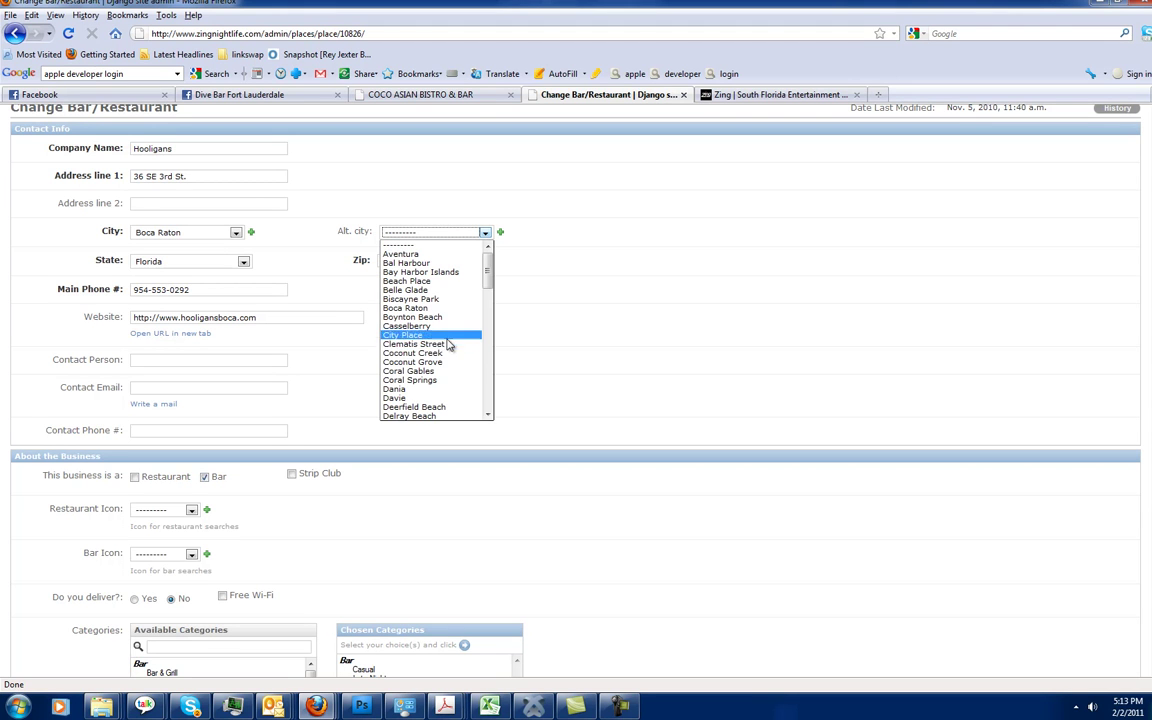
pyautogui.moveTo(487, 268); pyautogui.dragTo(487, 318)
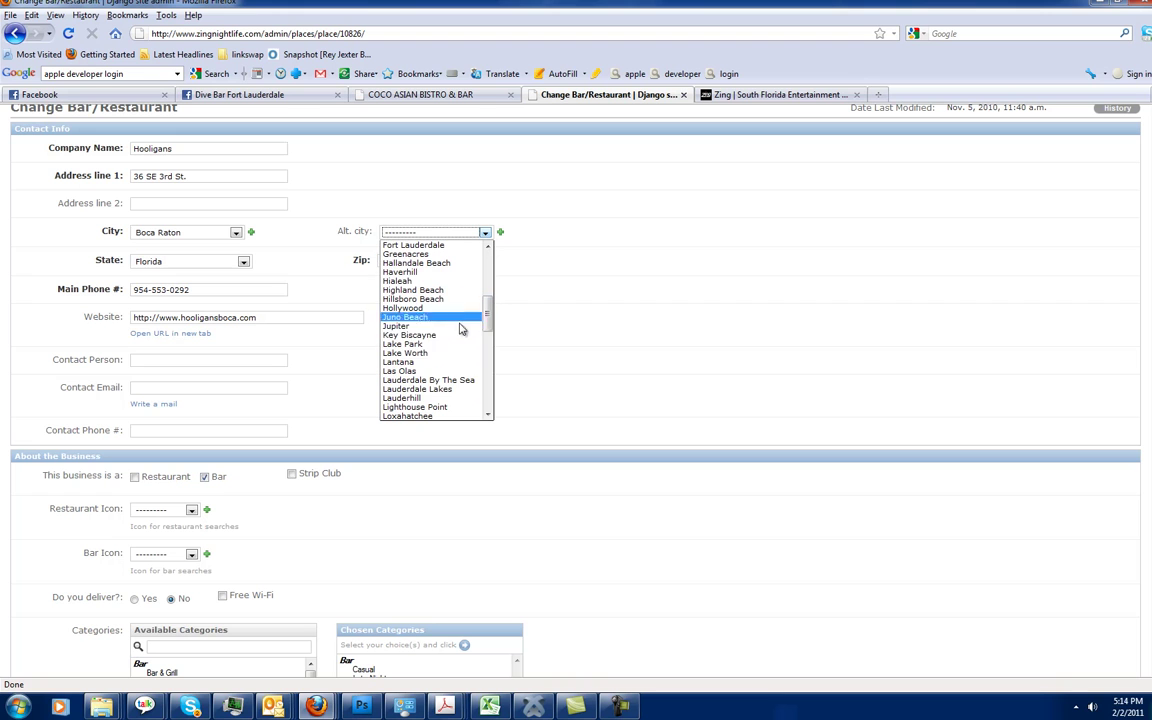
pyautogui.scroll(-5, 470, 340)
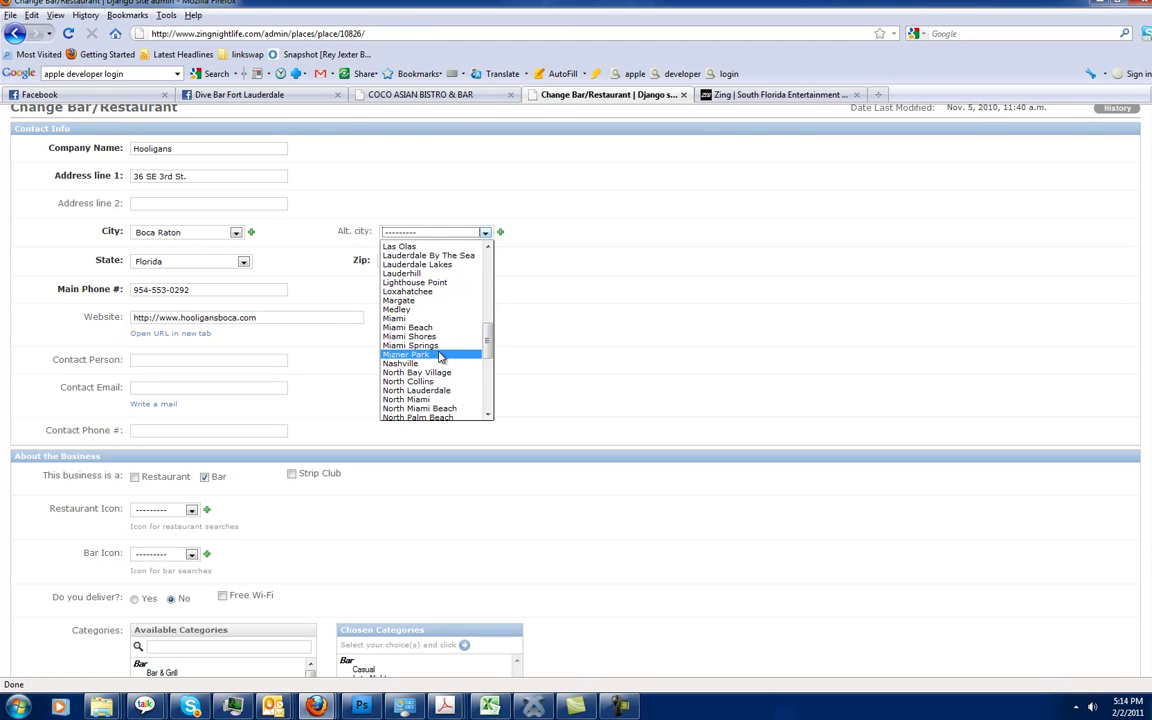
pyautogui.click(420, 354)
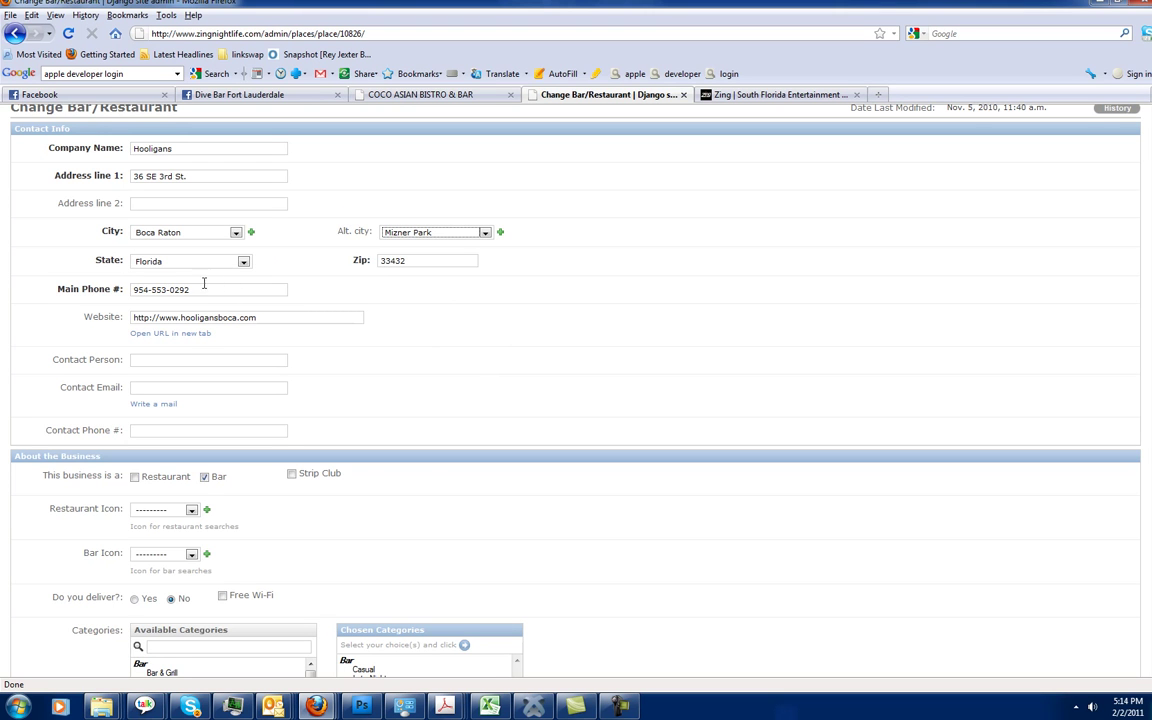
# Step: Mark the Hooligans business as a Restaurant in addition to Bar
pyautogui.click(210, 317)
pyautogui.scroll(-2, 601, 365)
pyautogui.scroll(-3, 560, 325)
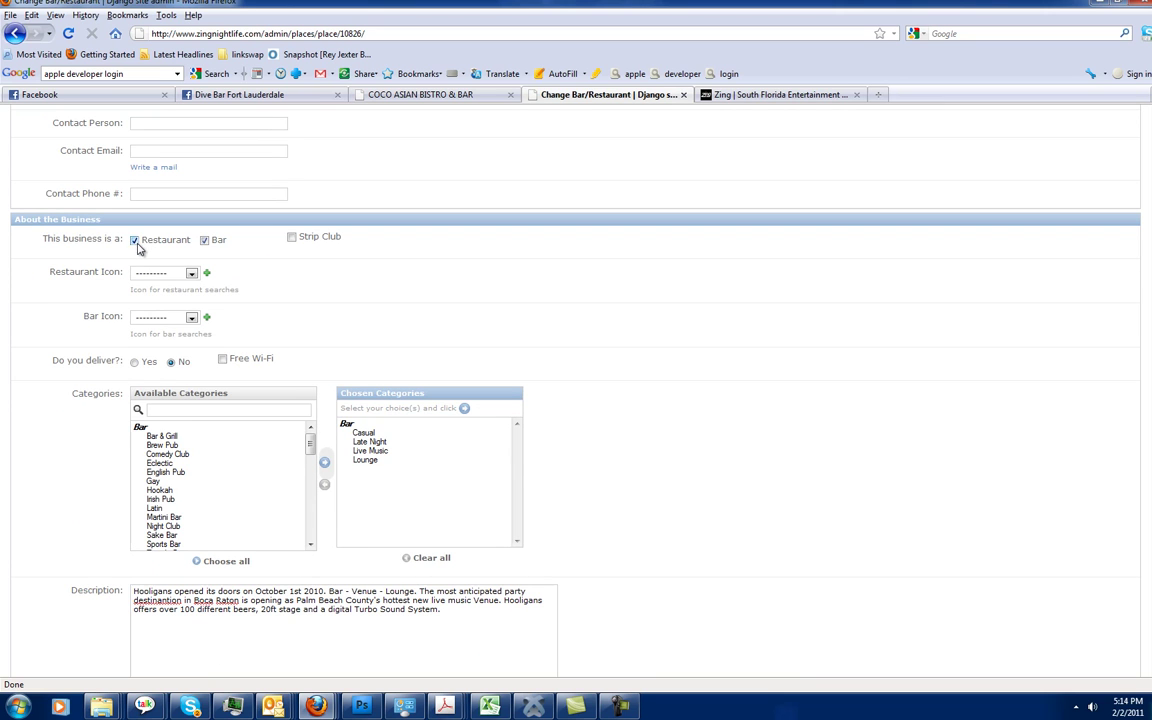
# Step: Add the Burgers restaurant category to the chosen categories of Hooligans
pyautogui.scroll(-2, 345, 285)
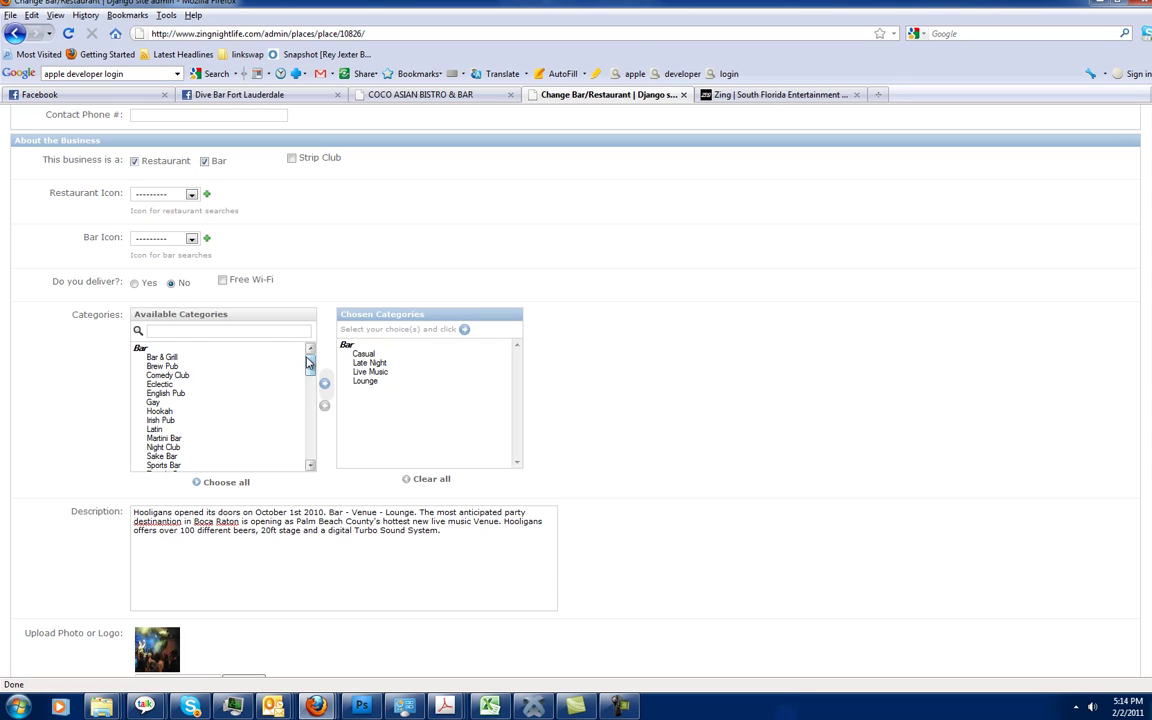
pyautogui.moveTo(308, 362)
pyautogui.mouseDown()
pyautogui.moveTo(311, 378)
pyautogui.moveTo(313, 343)
pyautogui.mouseUp()
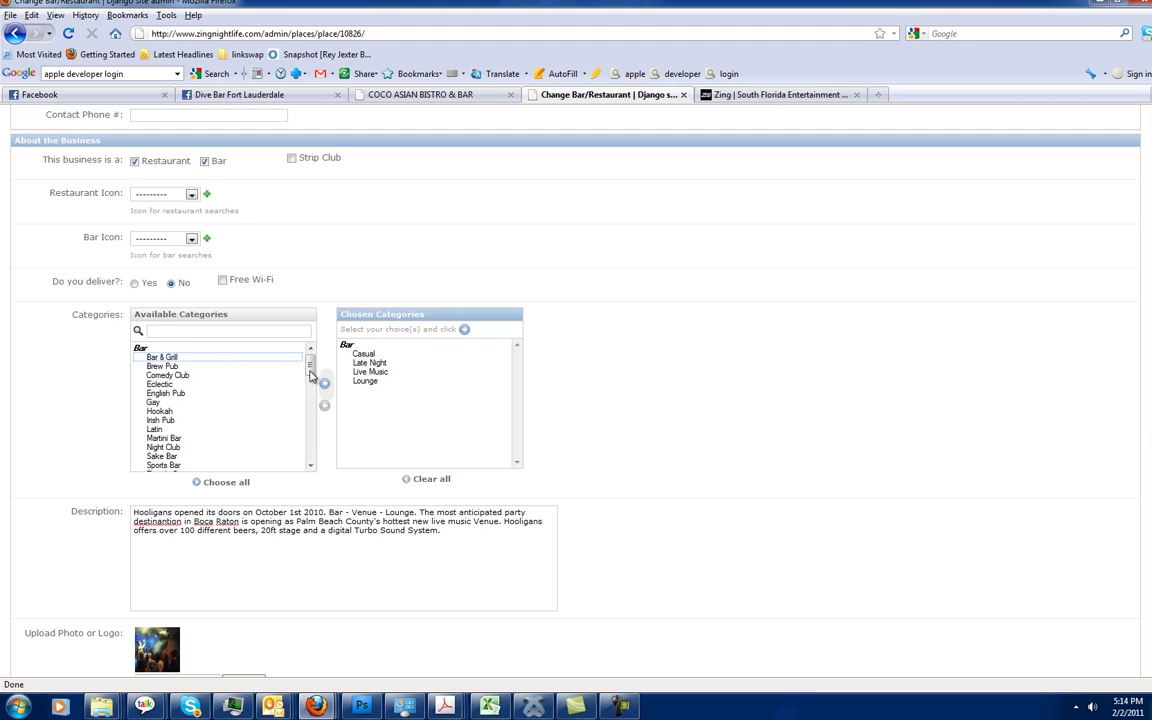
pyautogui.moveTo(310, 375); pyautogui.dragTo(310, 413)
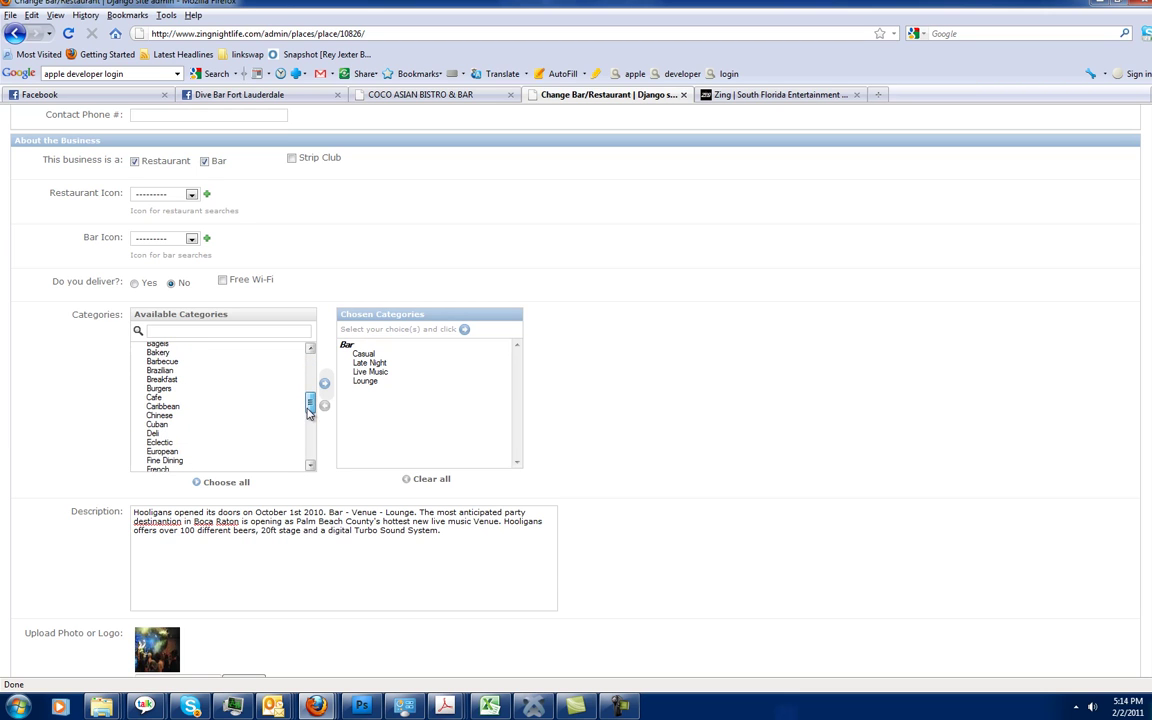
pyautogui.click(158, 388)
pyautogui.click(324, 383)
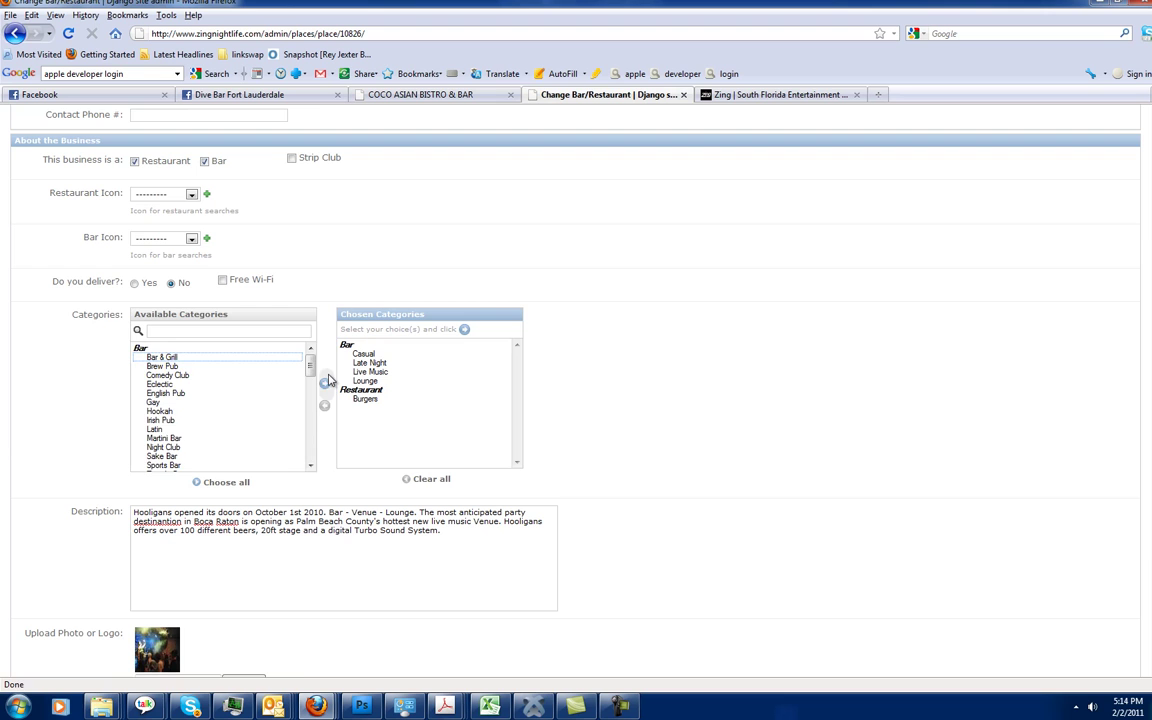
# Step: Add the Barbecue restaurant category to the chosen categories and remove it again
pyautogui.scroll(-5, 200, 400)
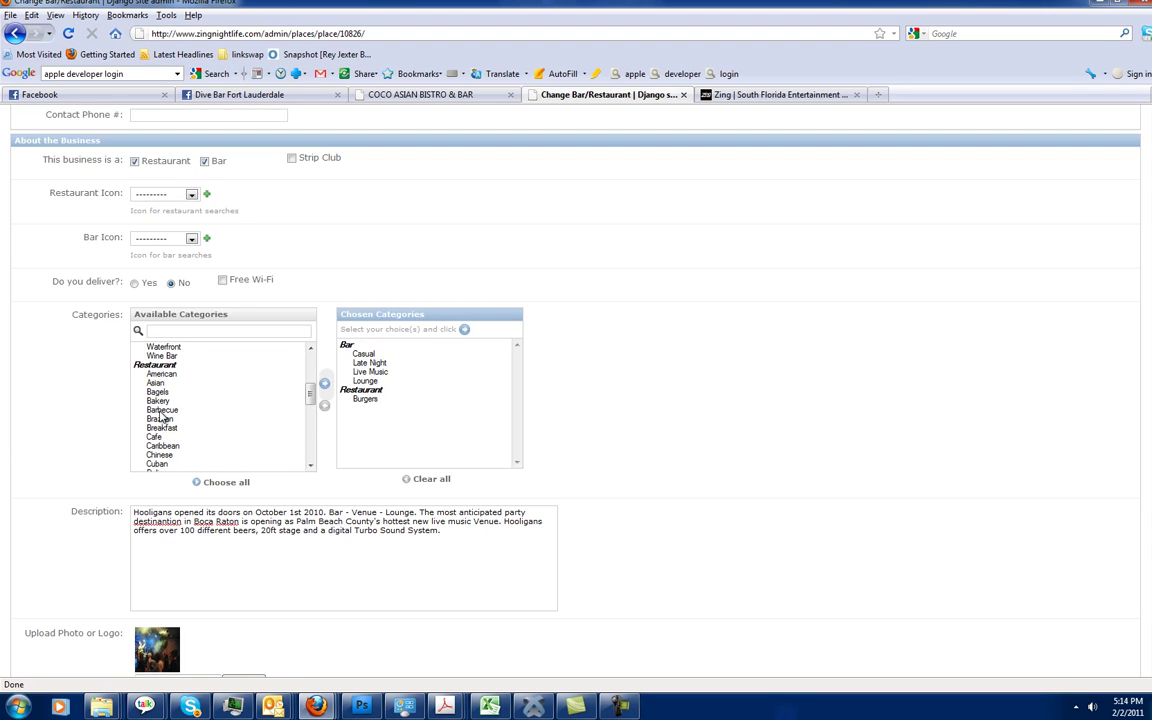
pyautogui.click(160, 411)
pyautogui.click(324, 383)
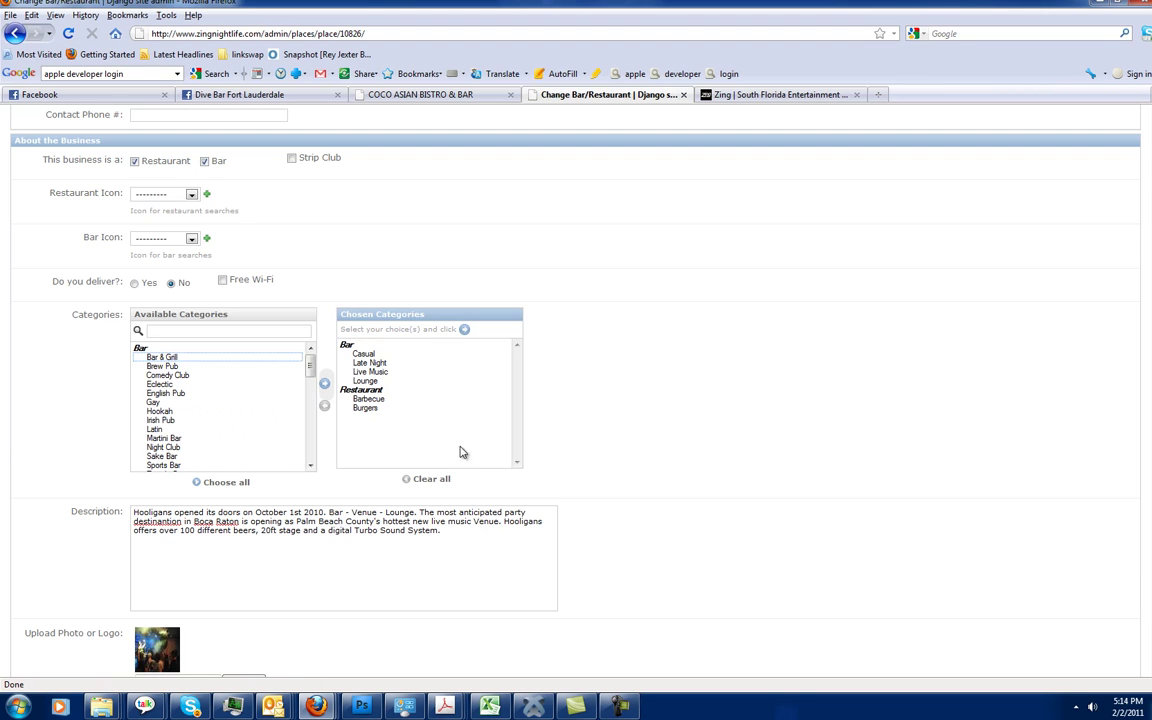
pyautogui.doubleClick(368, 398)
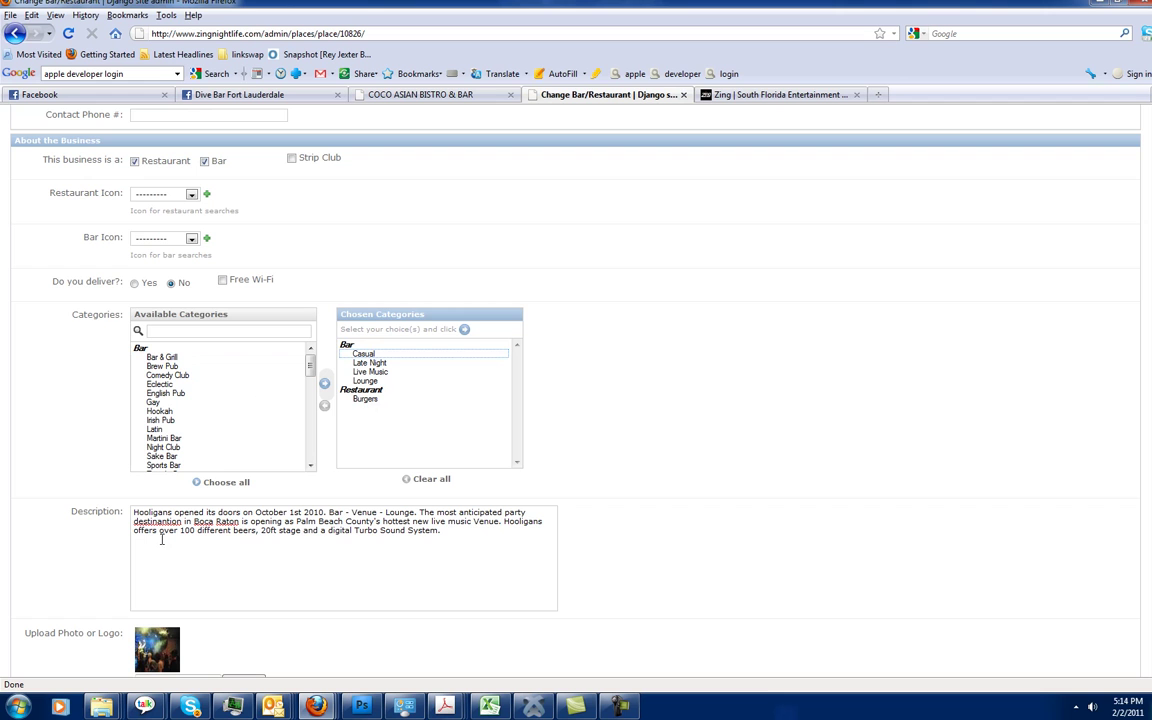
# Step: Examine the business description text and the file chooser for the photo or logo, leaving without picking a file
pyautogui.tripleClick(512, 550)
pyautogui.scroll(-3, 850, 420)
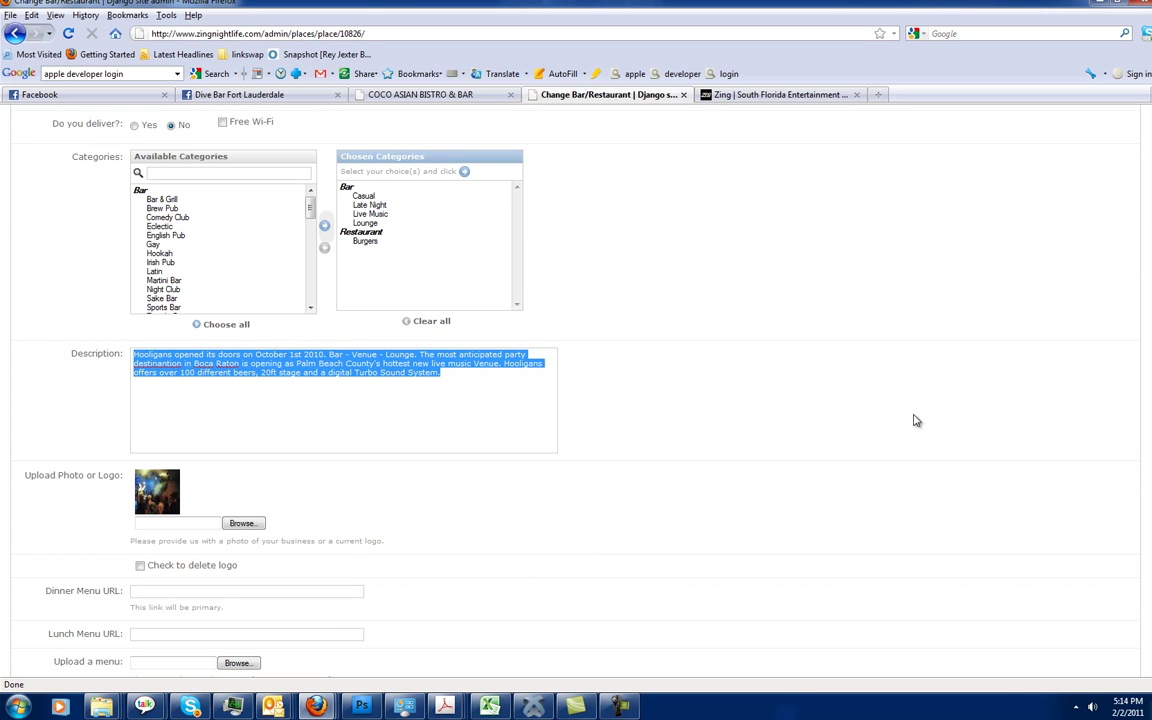
pyautogui.click(465, 413)
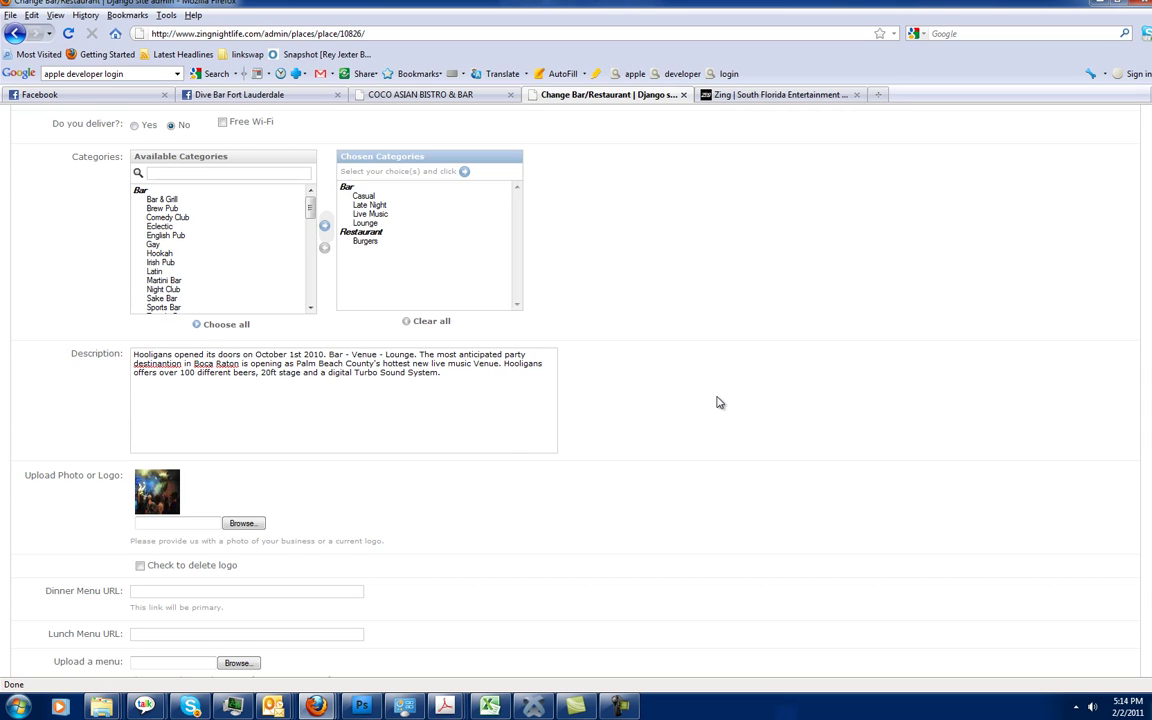
pyautogui.click(255, 528)
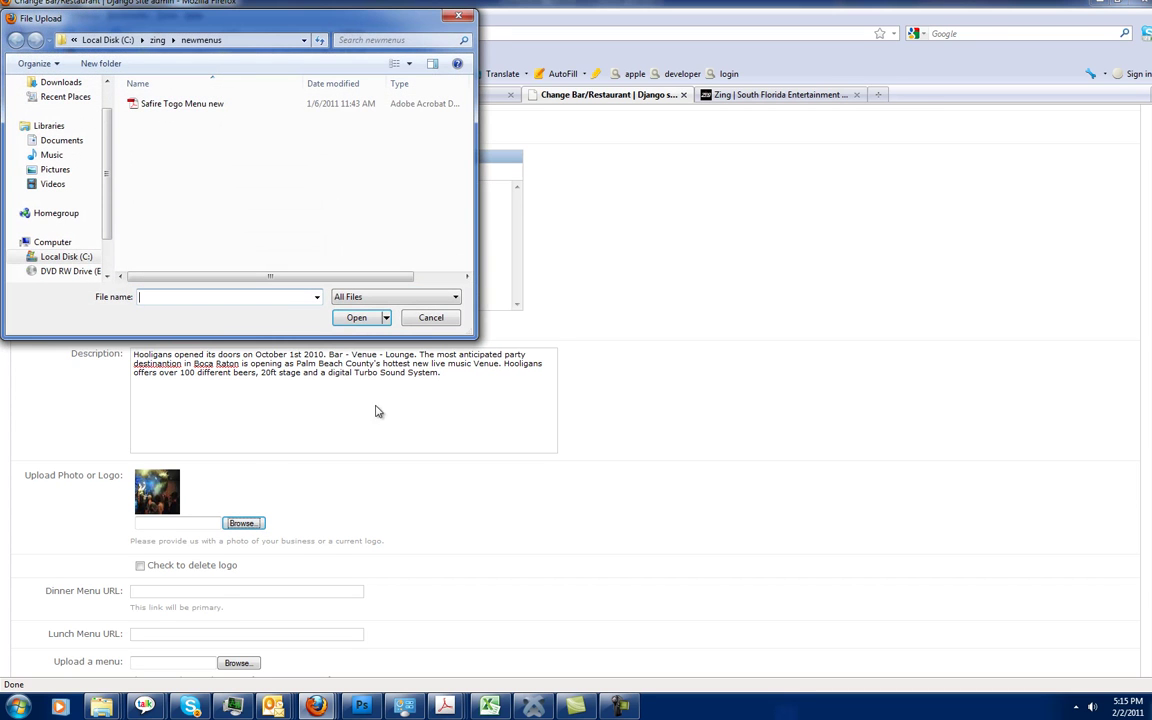
pyautogui.click(430, 318)
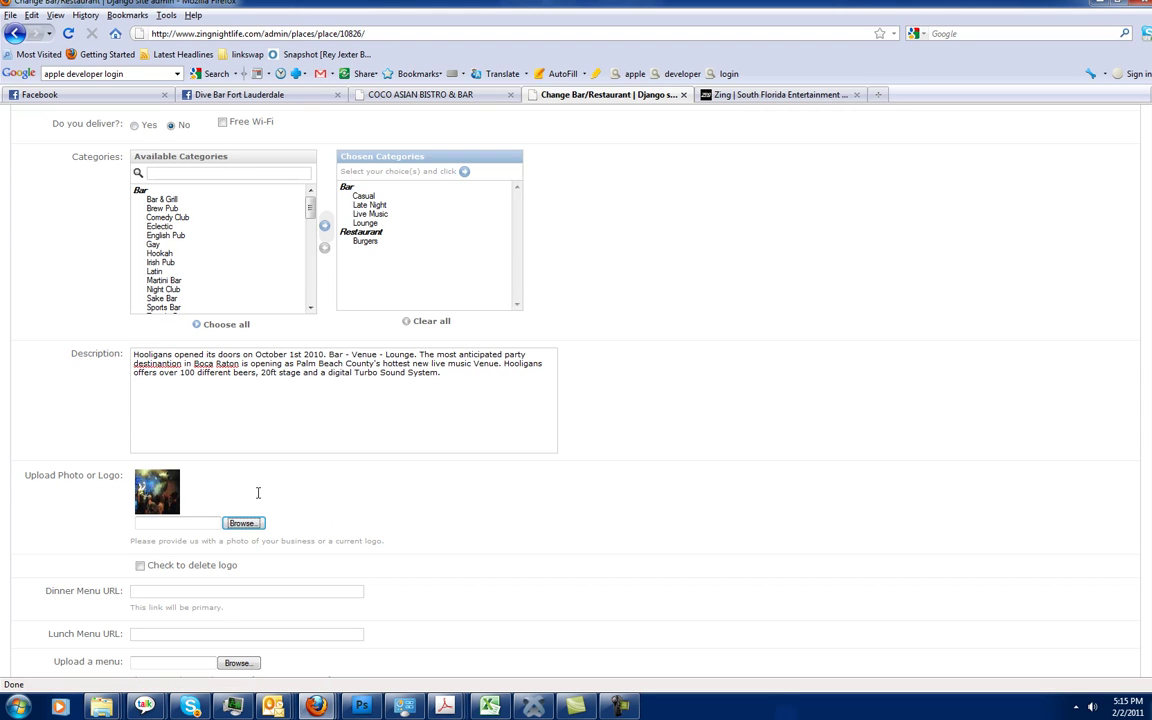
pyautogui.scroll(-2, 297, 510)
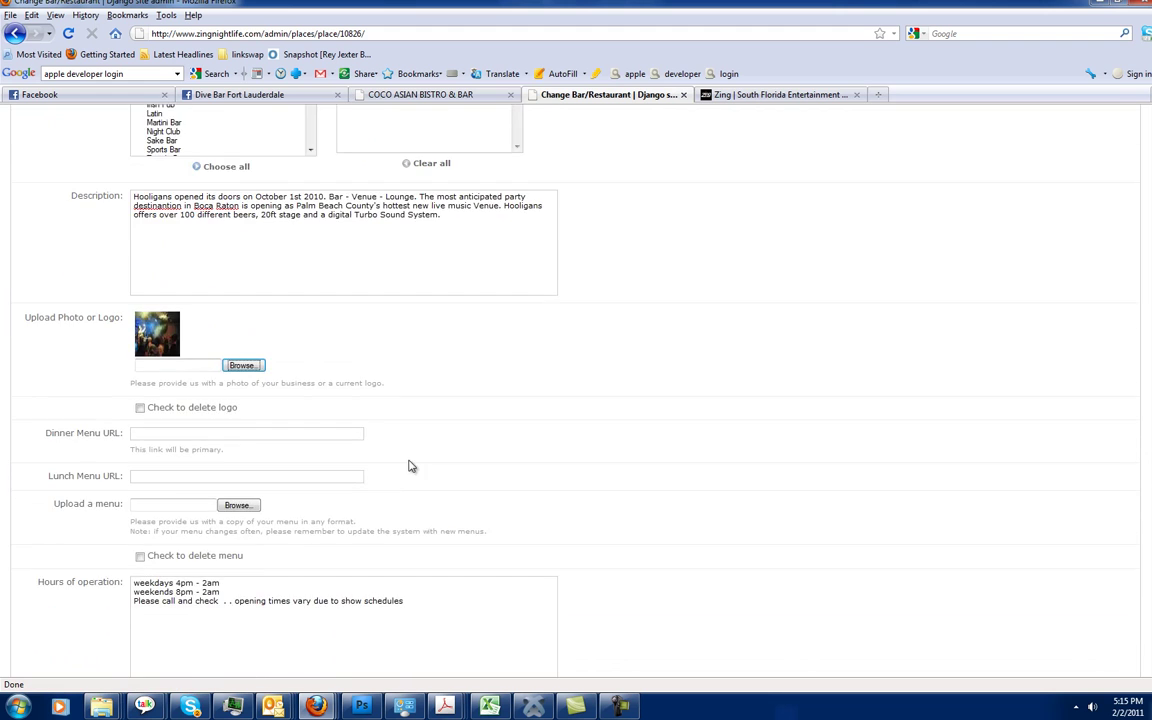
pyautogui.scroll(-3, 406, 465)
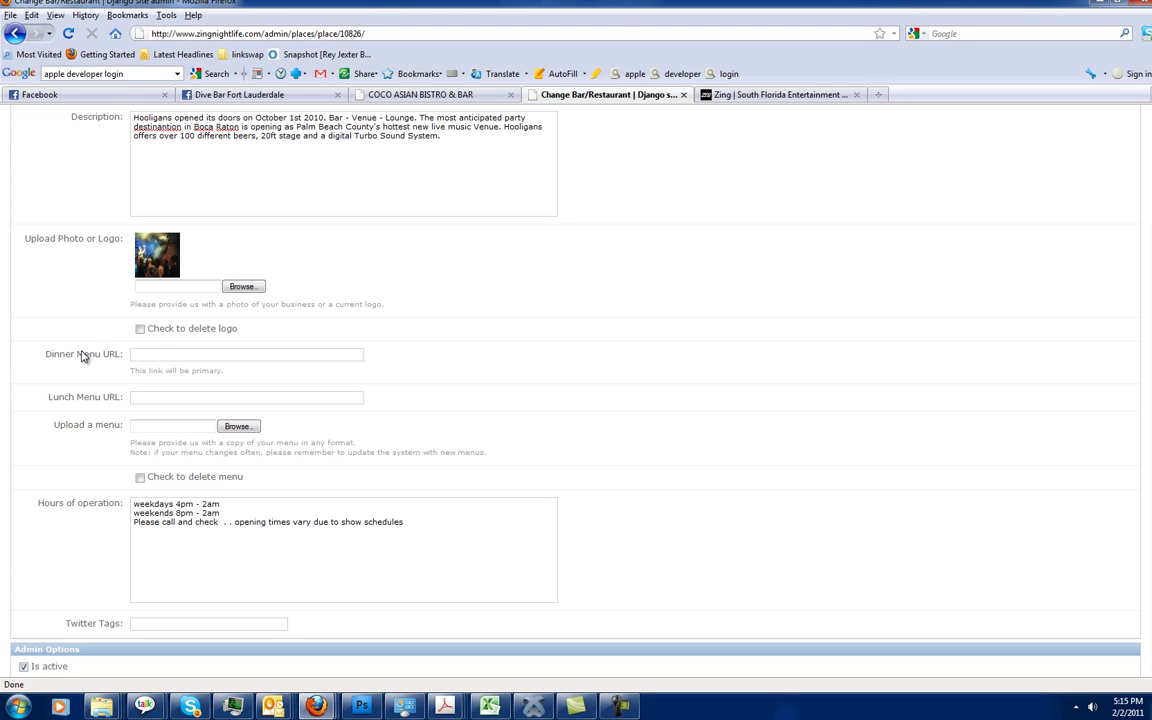
pyautogui.click(145, 352)
pyautogui.rightClick(148, 353)
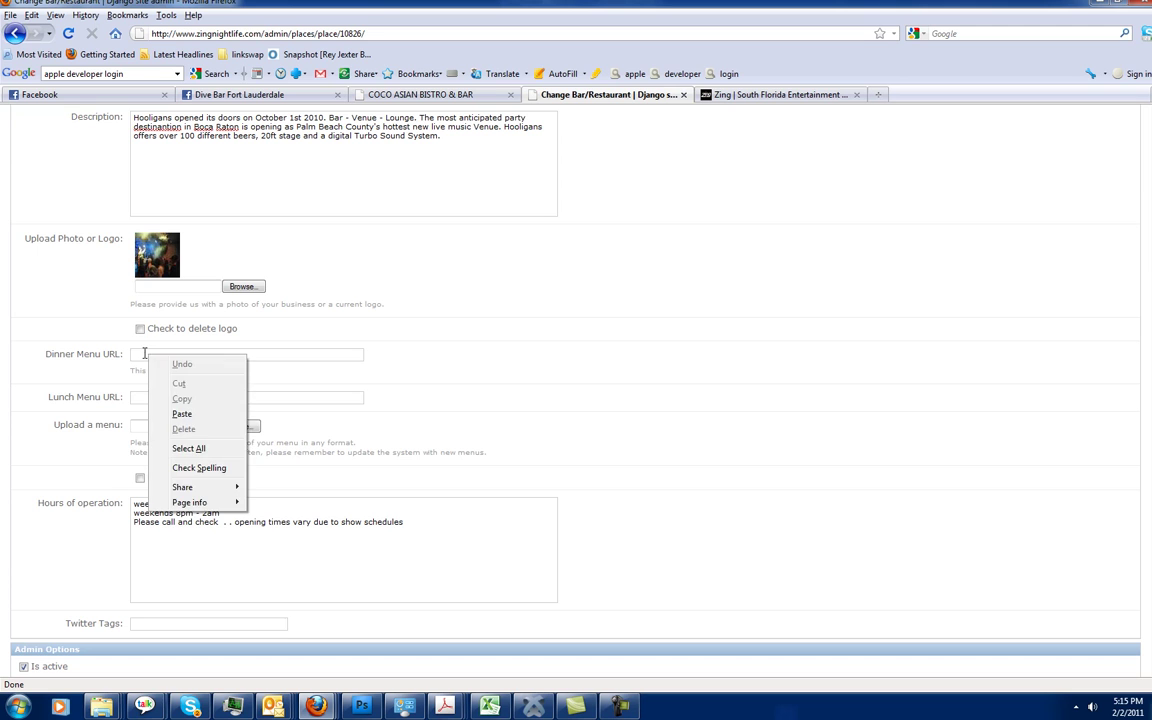
pyautogui.click(146, 354)
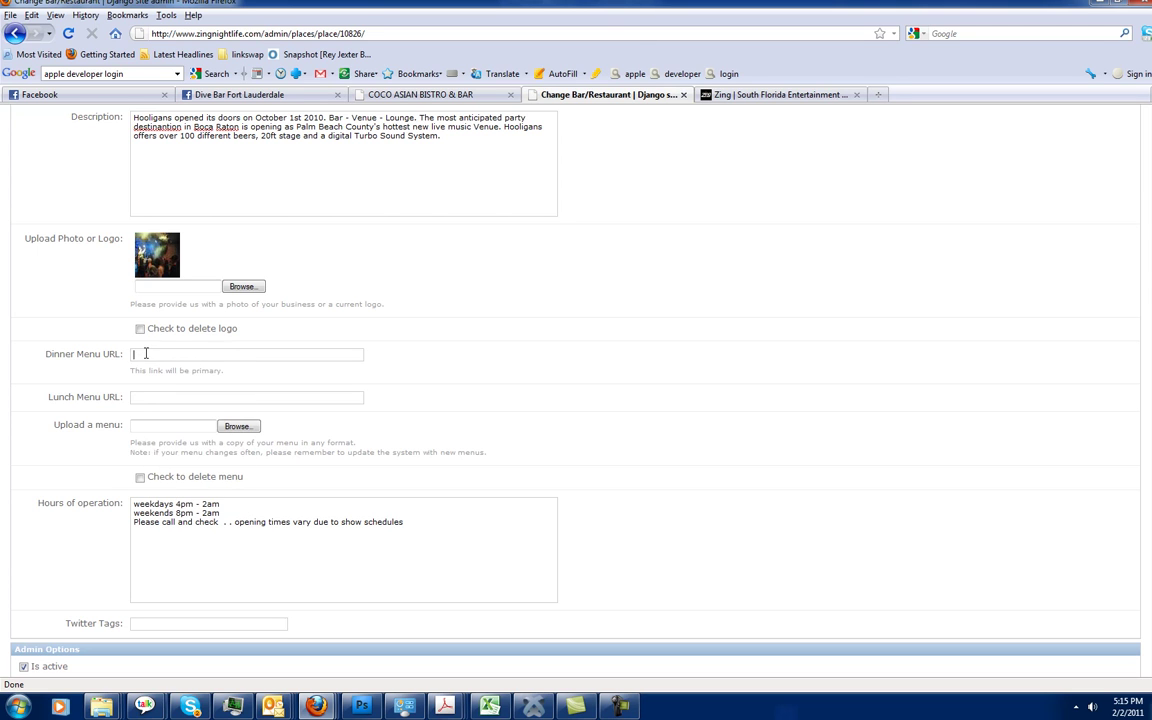
# Step: Attach the file Safire Togo Menu new from the newmenus folder as the menu upload for Hooligans
pyautogui.click(240, 428)
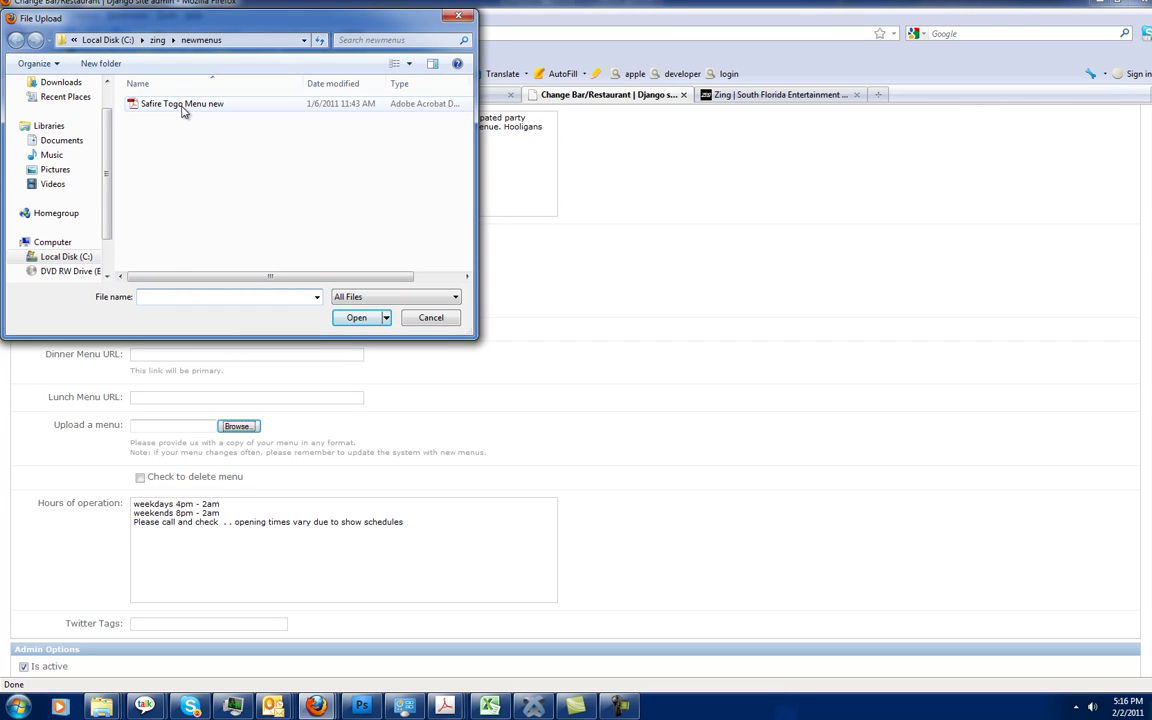
pyautogui.click(183, 110)
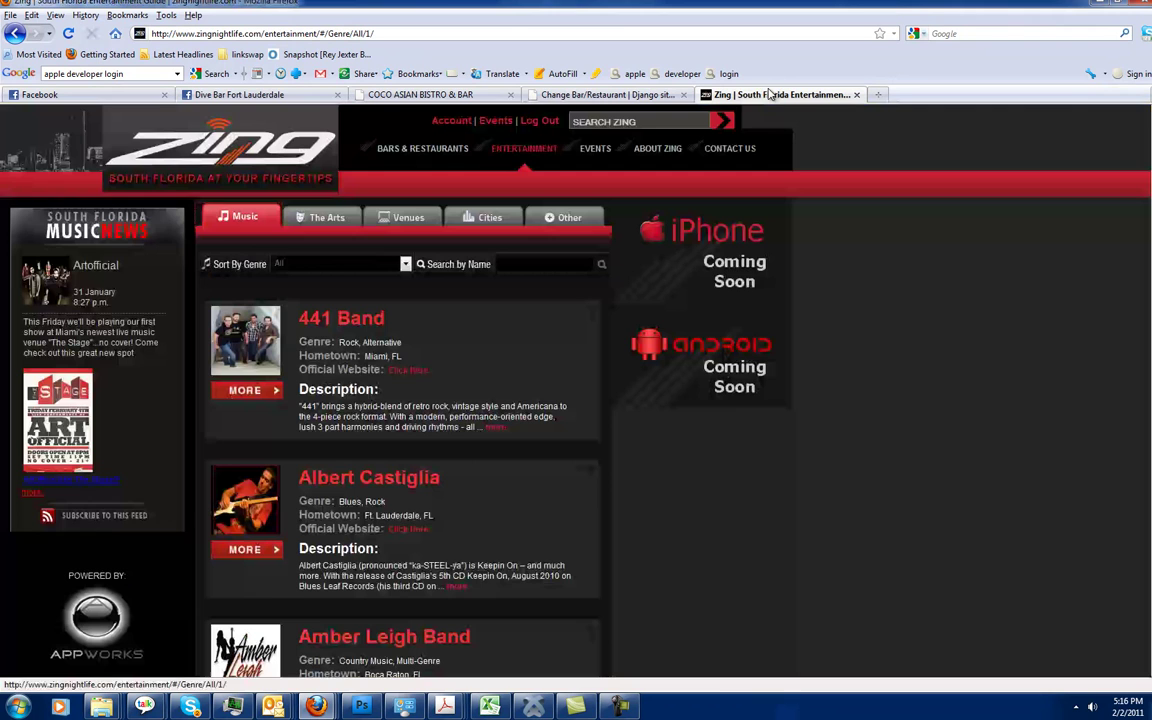
pyautogui.click(706, 90)
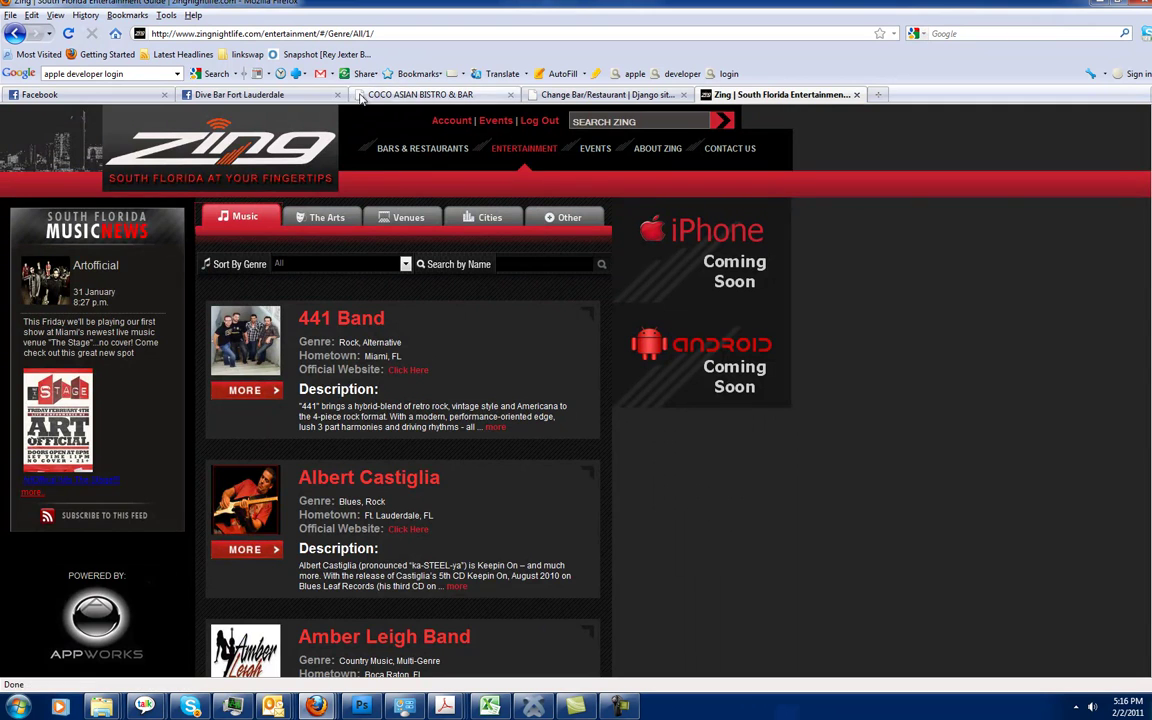
pyautogui.click(548, 95)
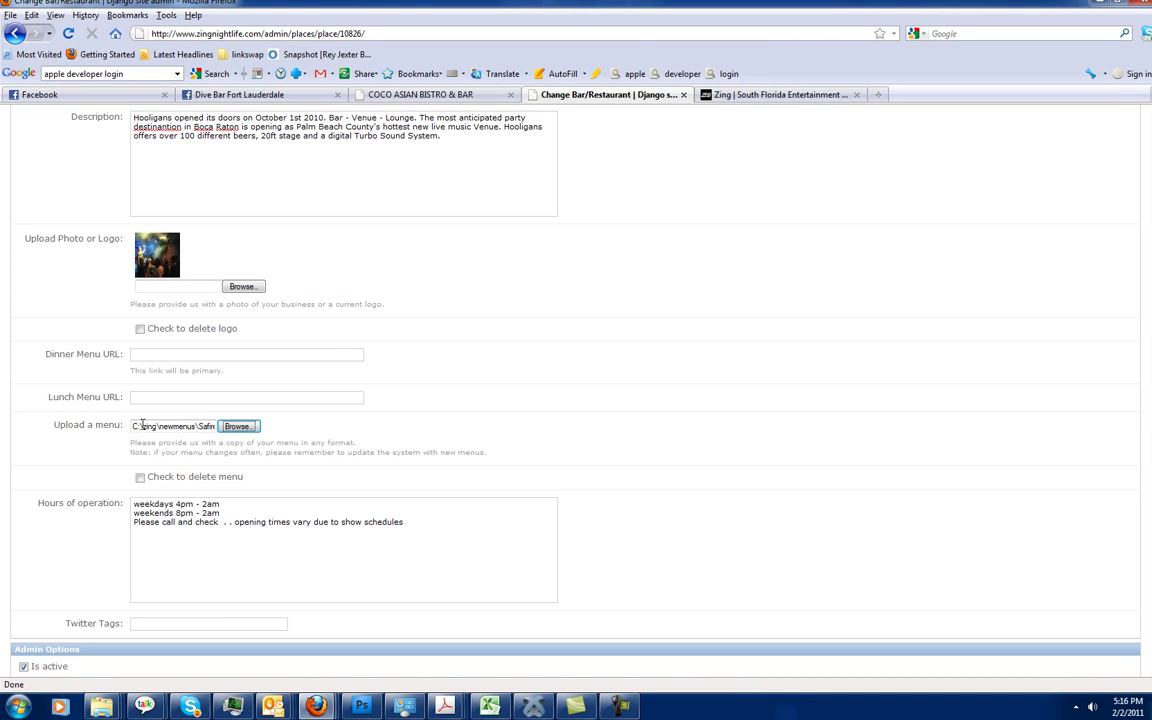
pyautogui.click(186, 426)
pyautogui.click(172, 428)
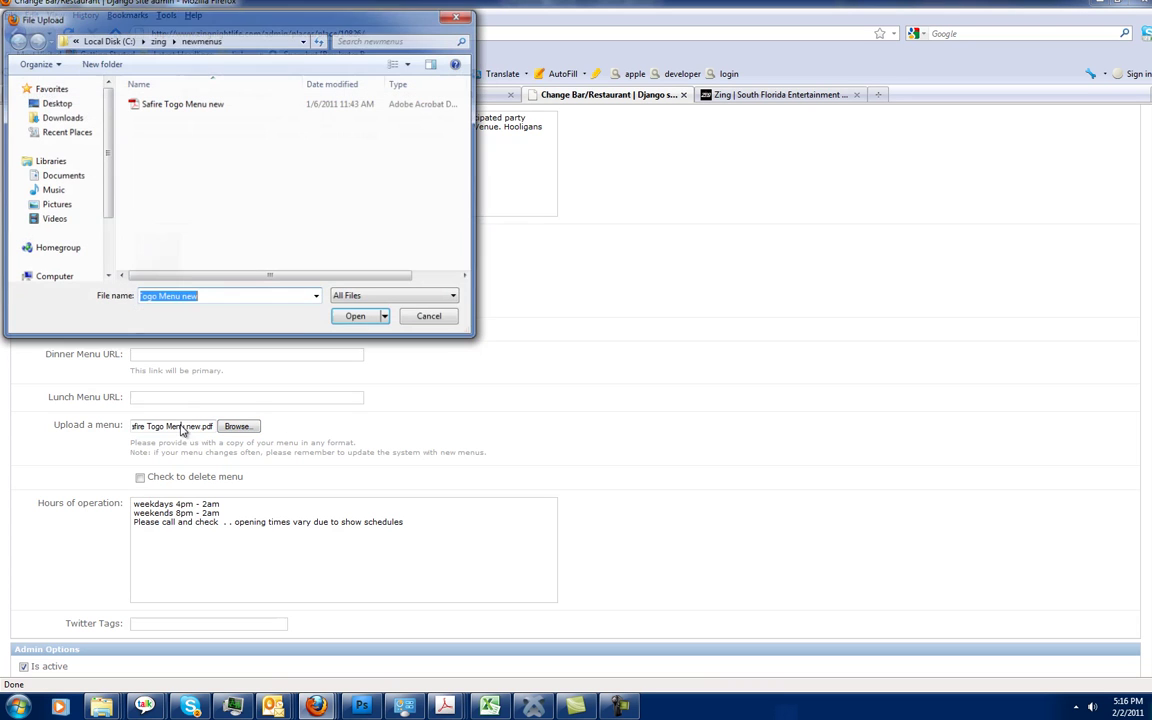
pyautogui.click(430, 318)
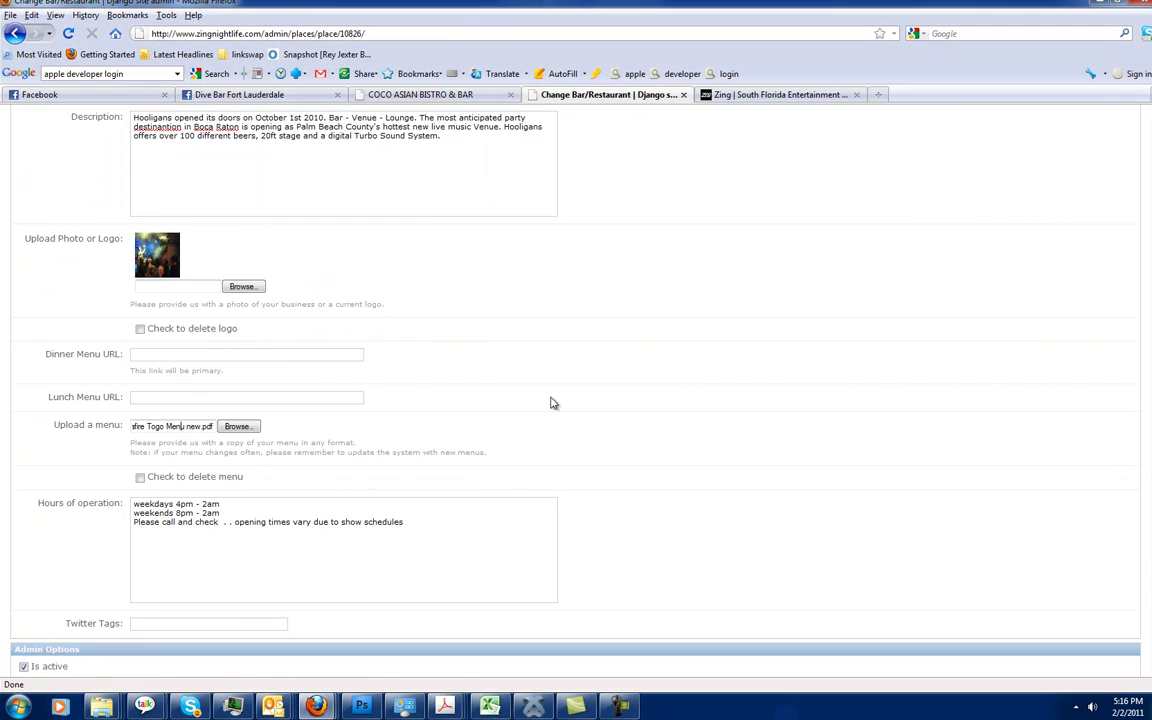
# Step: Save the Hooligans record with its menu file and keep it open for editing
pyautogui.scroll(-15, 550, 406)
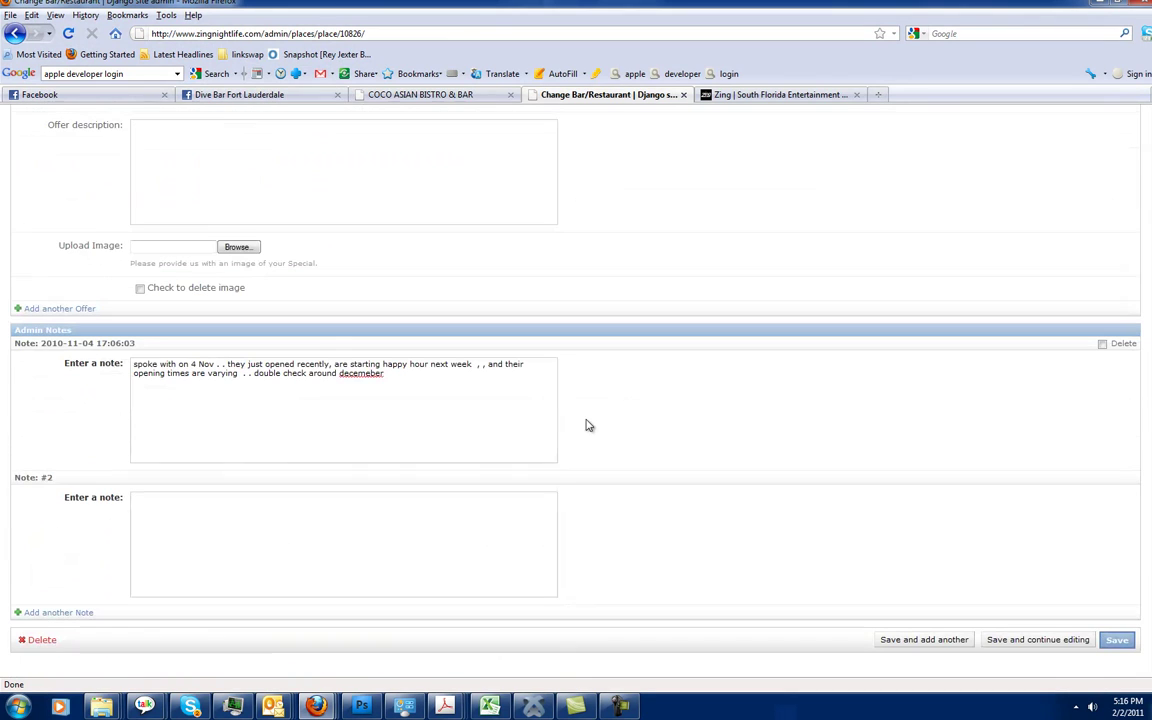
pyautogui.click(1026, 639)
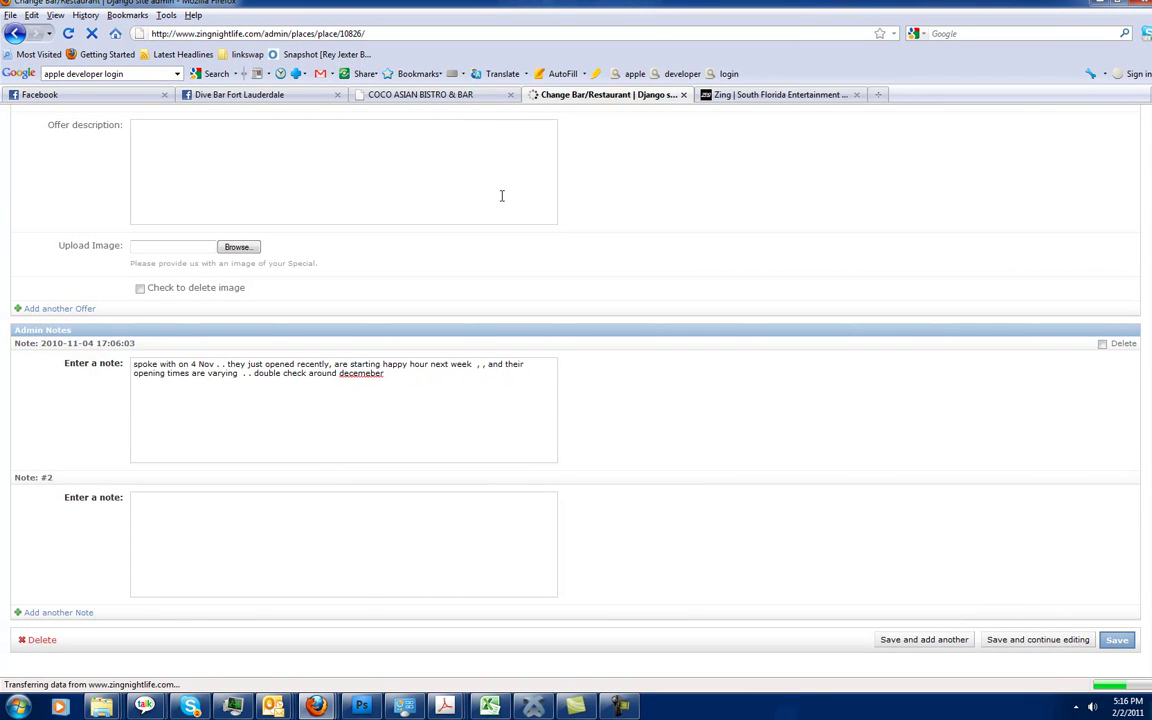
# Step: Open the uploaded menu PDF of Hooligans, copy its full web address and close the PDF window
pyautogui.scroll(-15, 789, 430)
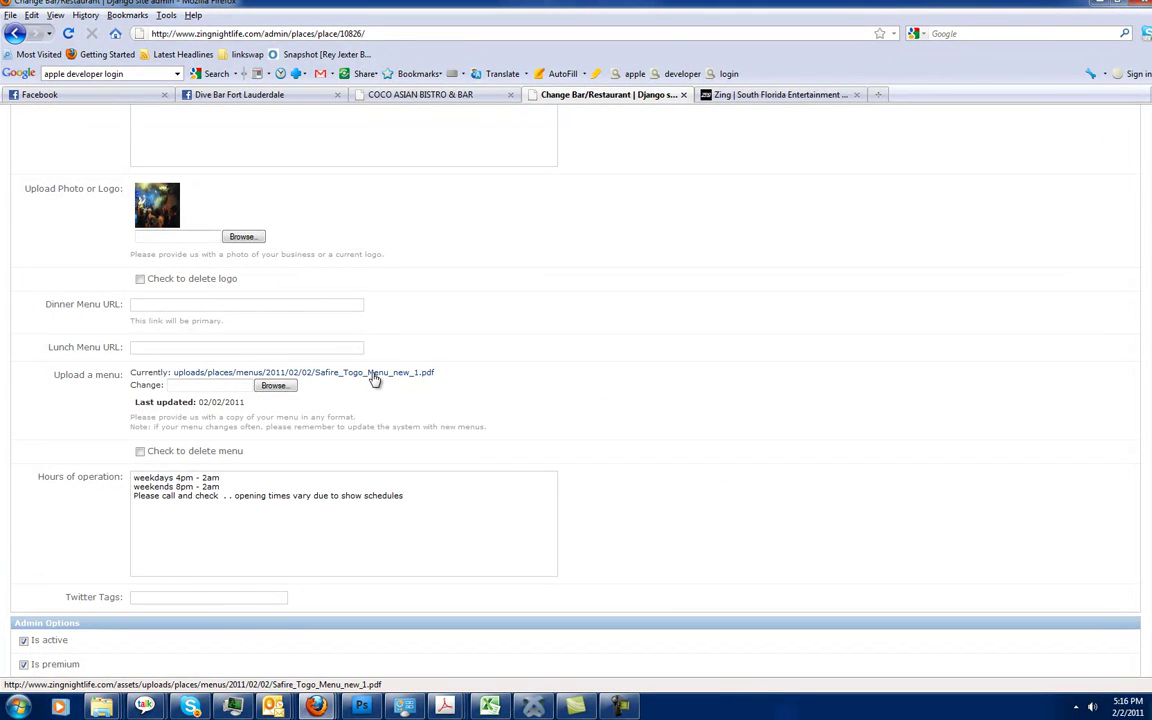
pyautogui.click(374, 378)
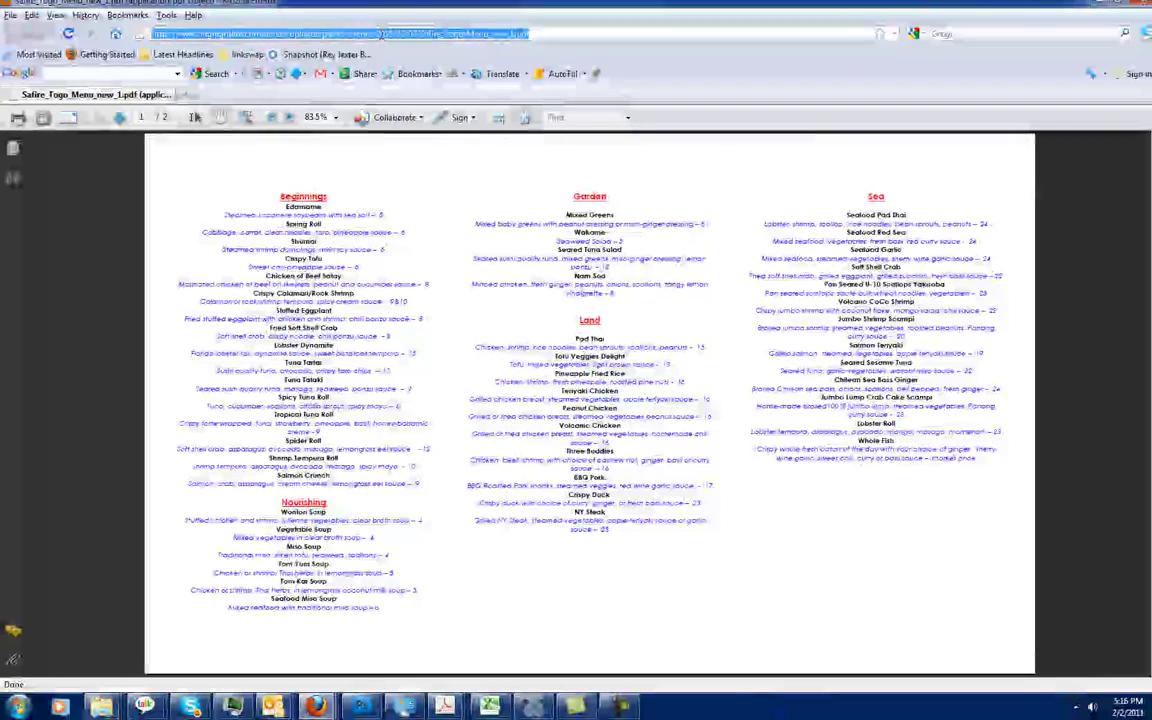
pyautogui.rightClick(383, 37)
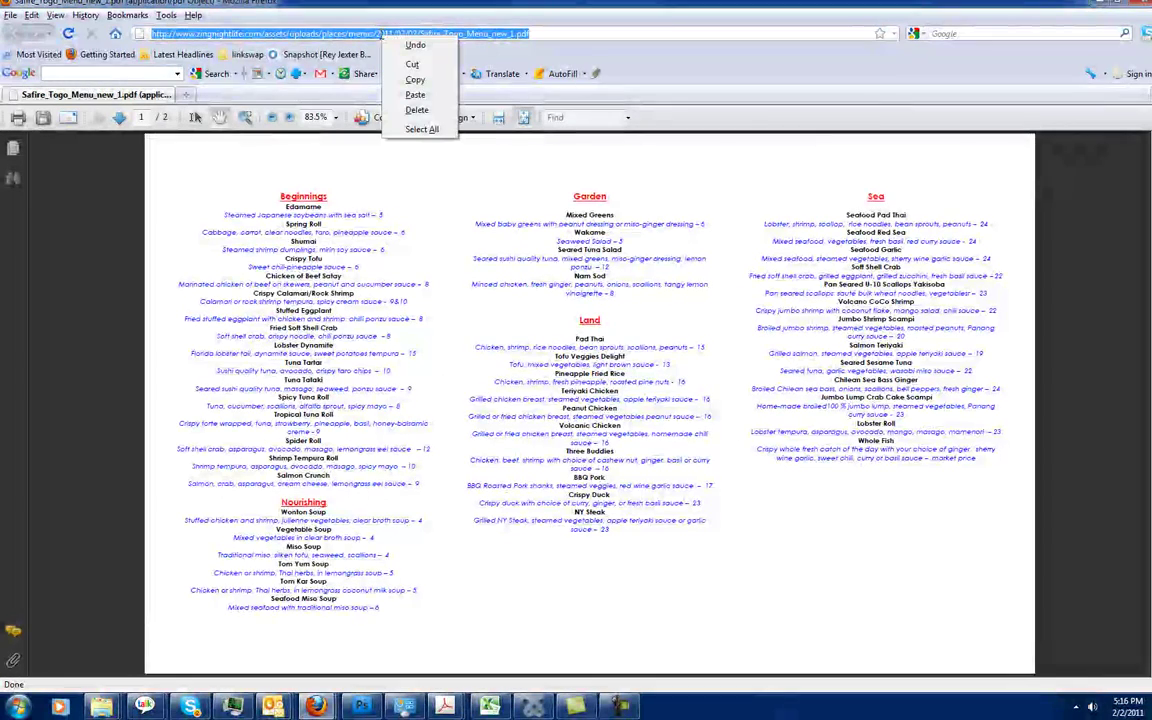
pyautogui.click(418, 80)
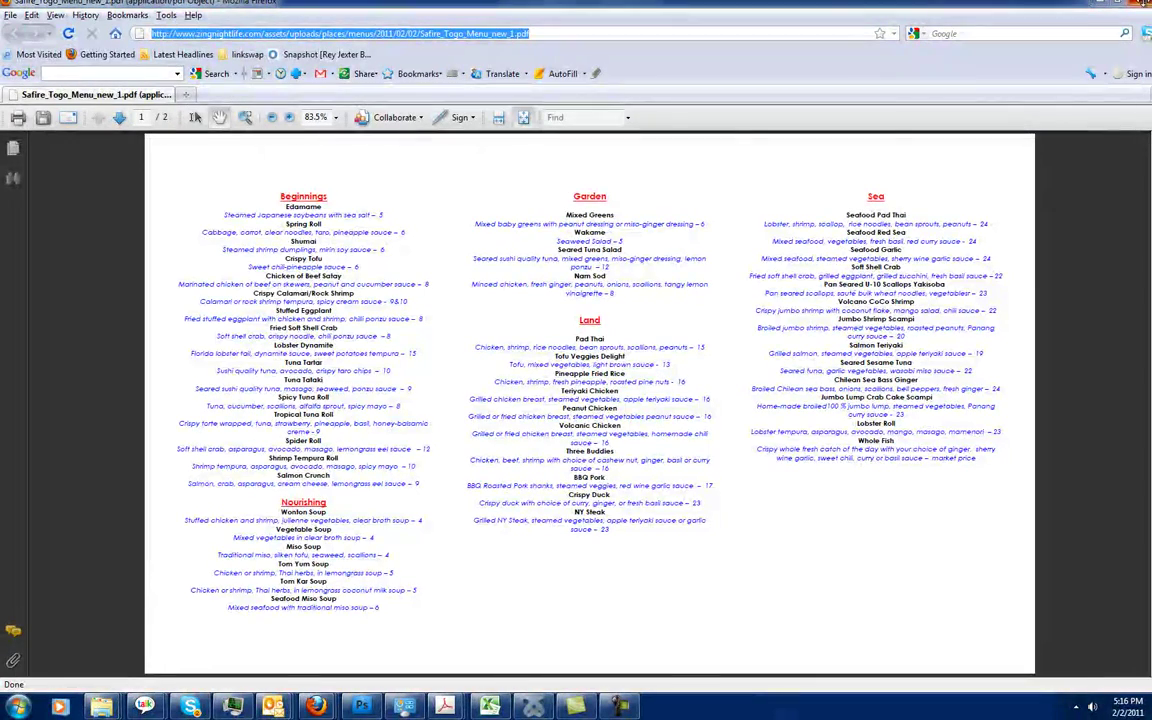
pyautogui.click(1144, 5)
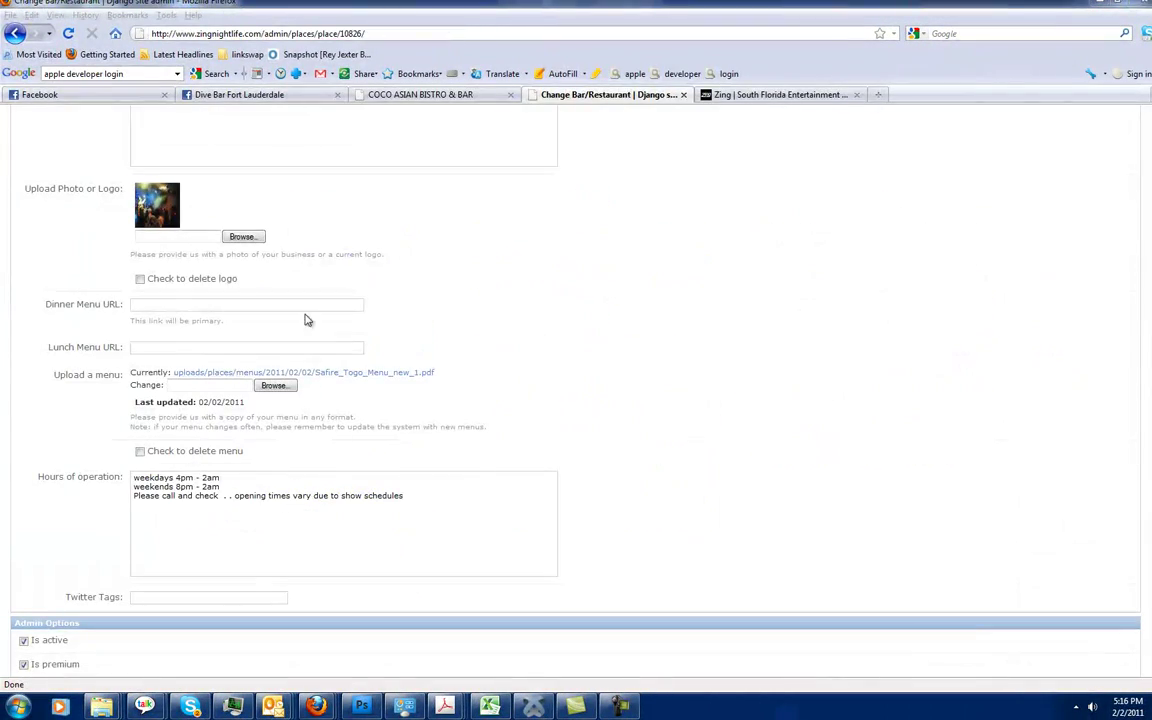
# Step: Paste the copied PDF address as the Dinner Menu URL and save the record, keeping it open for editing
pyautogui.rightClick(231, 306)
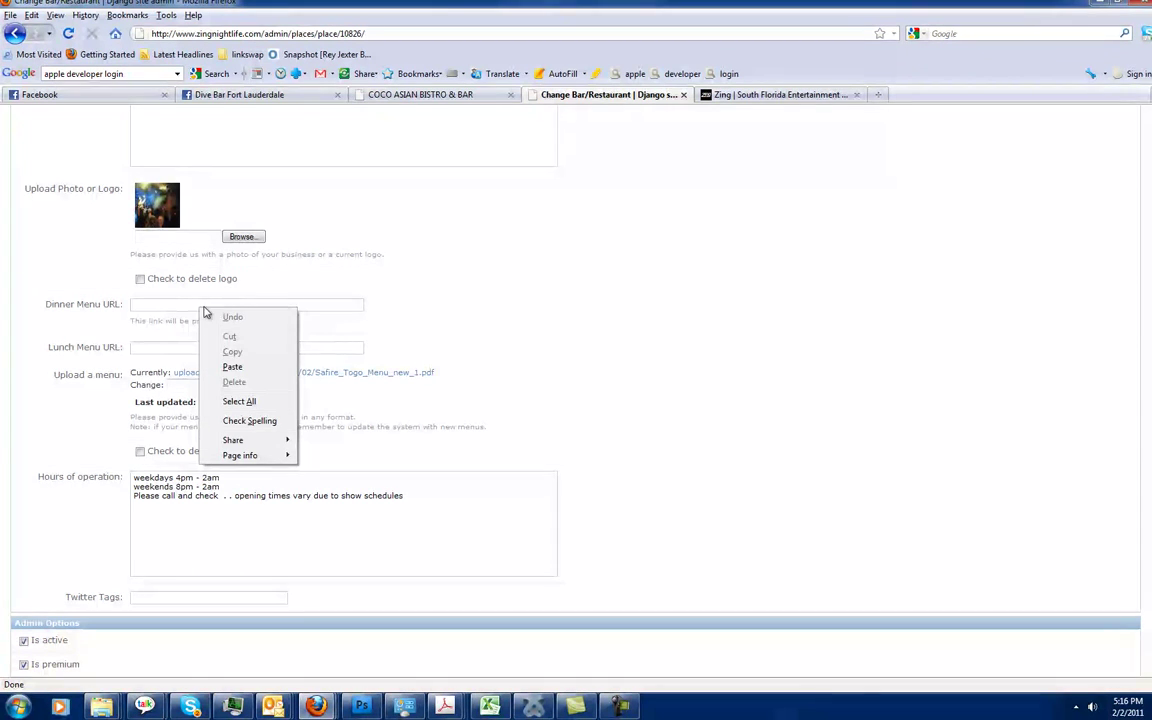
pyautogui.click(236, 368)
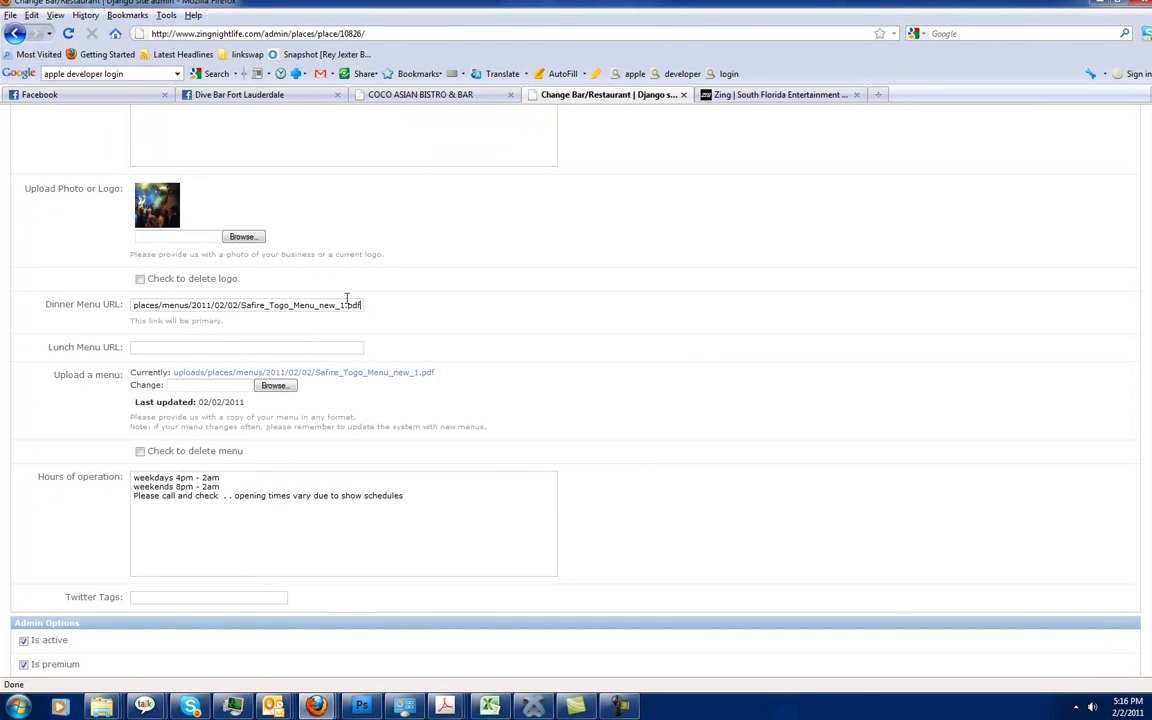
pyautogui.moveTo(314, 305); pyautogui.dragTo(2, 315)
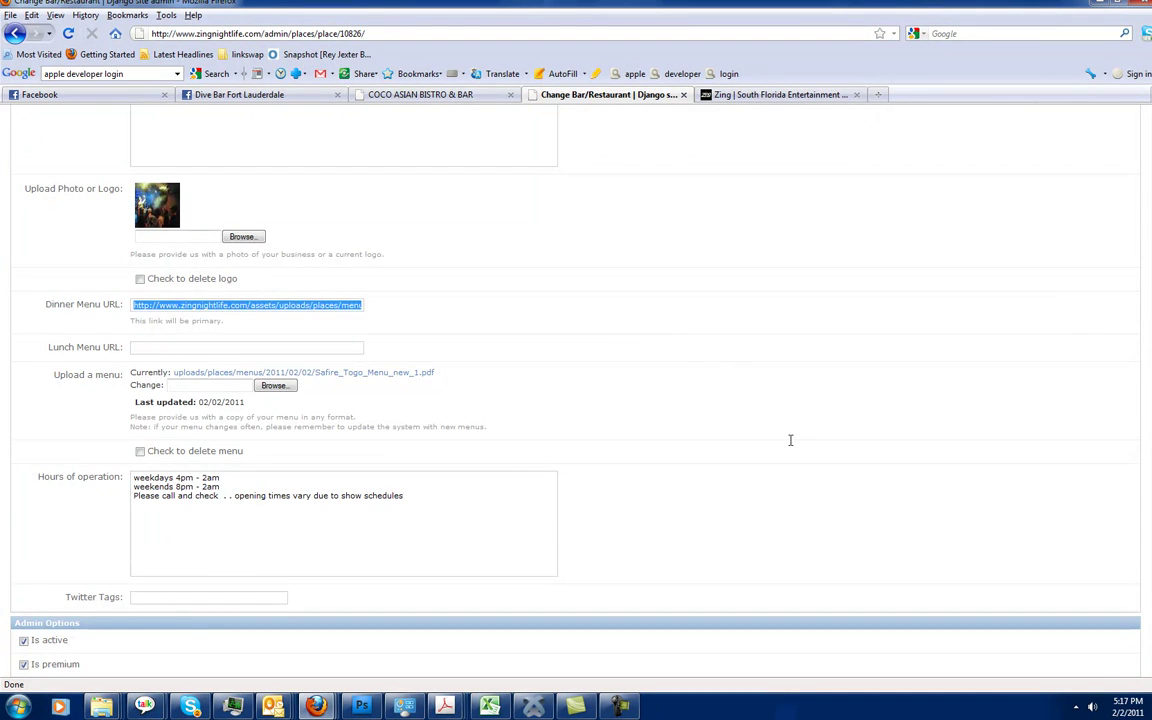
pyautogui.scroll(-15, 792, 437)
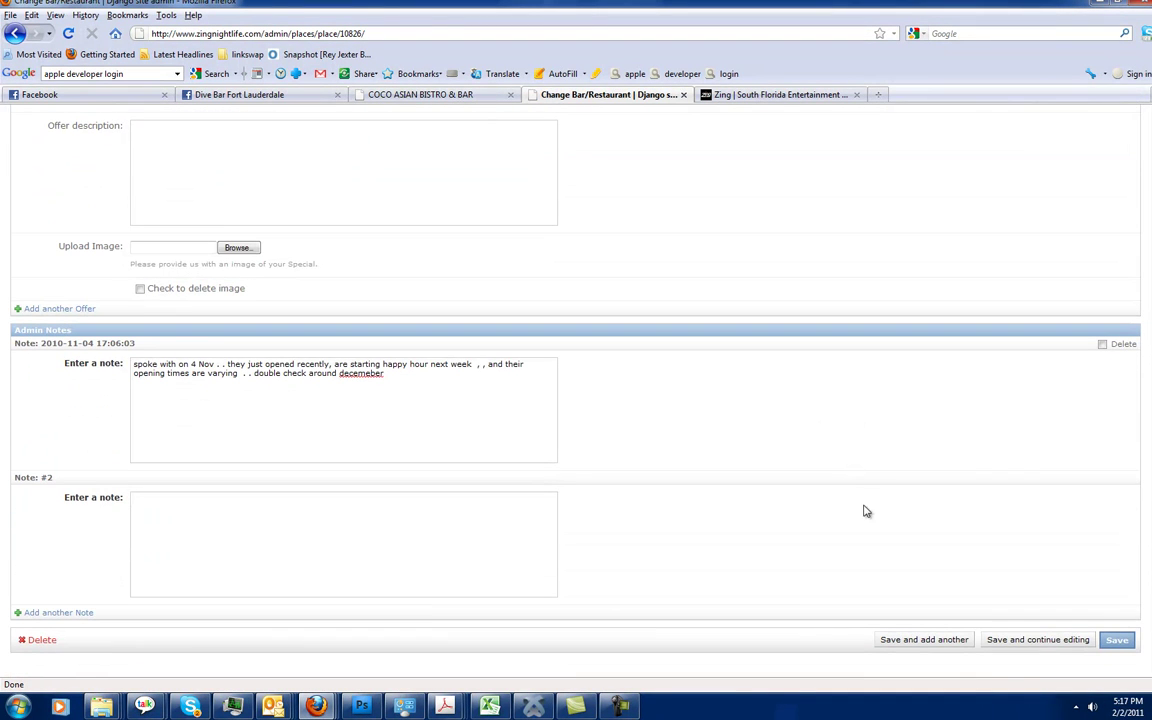
pyautogui.click(1052, 640)
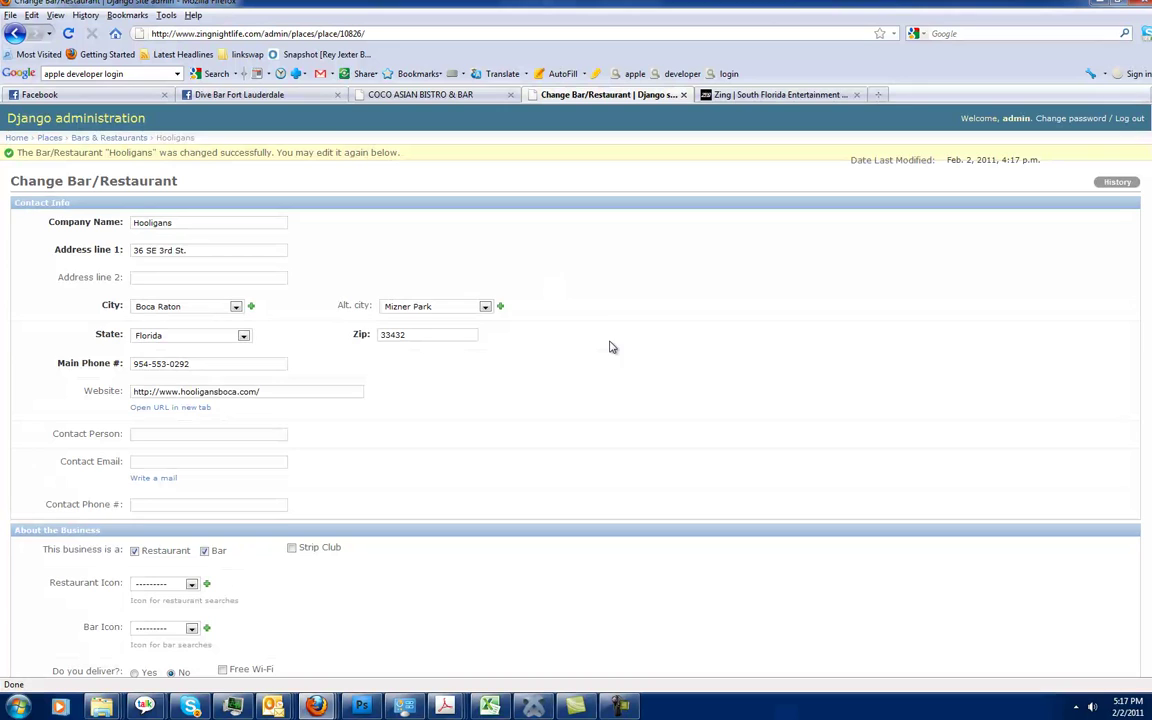
# Step: Examine the hours of operation, Twitter Tags and Admin Options, including the batch update of places with the same name
pyautogui.scroll(-8, 630, 380)
pyautogui.scroll(-5, 646, 427)
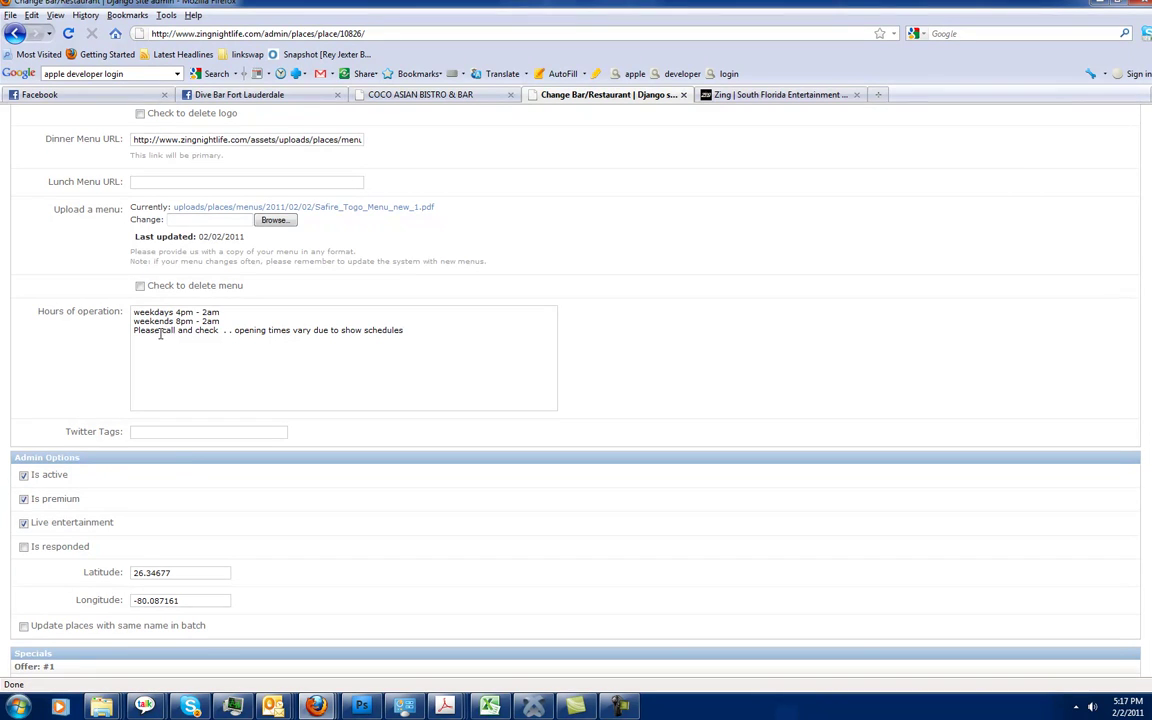
pyautogui.click(157, 432)
pyautogui.scroll(-3, 186, 394)
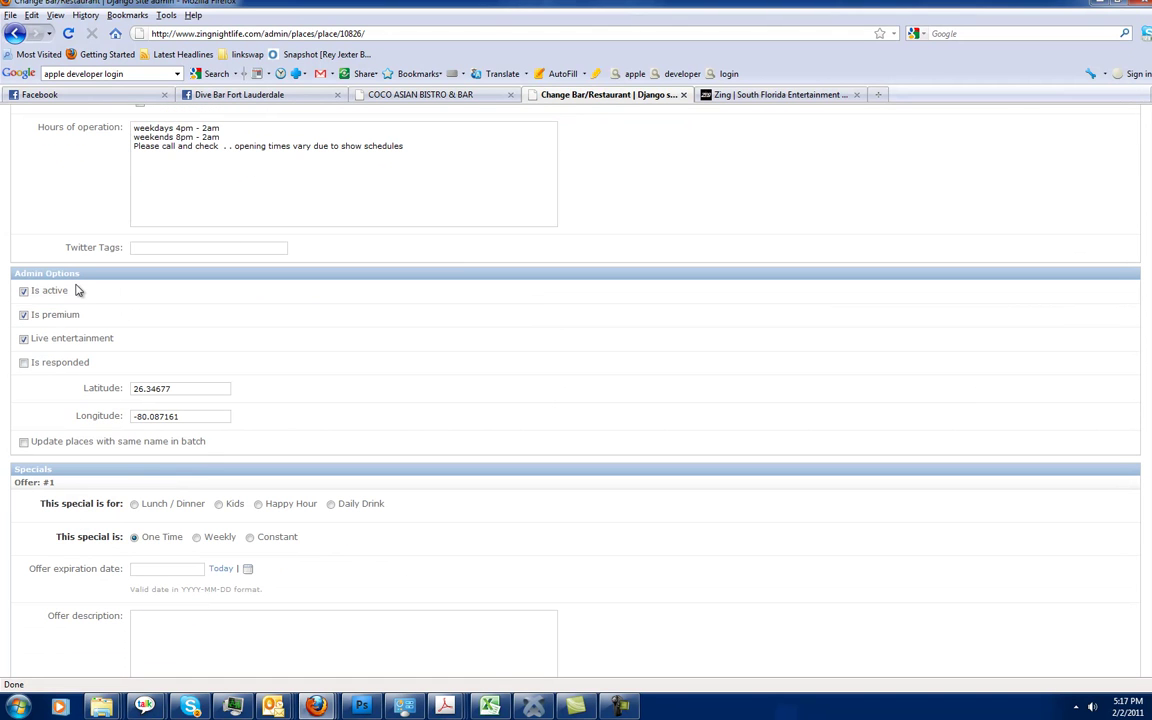
pyautogui.click(22, 292)
pyautogui.click(23, 443)
pyautogui.click(24, 443)
pyautogui.scroll(-3, 615, 473)
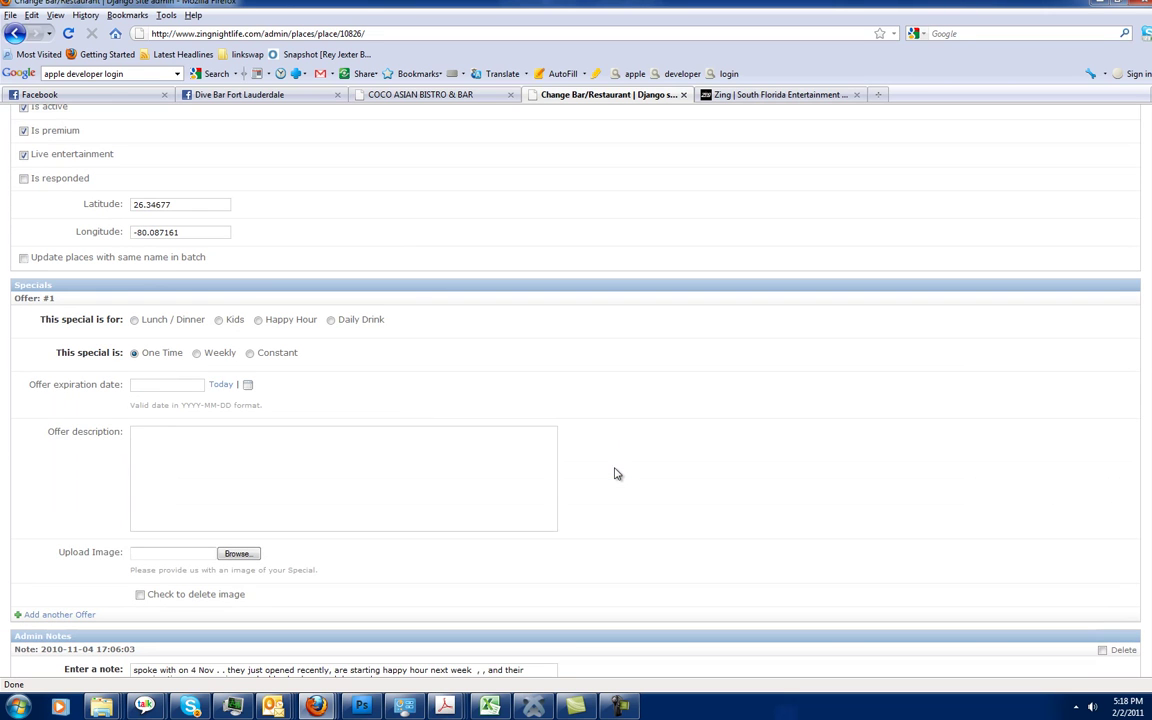
pyautogui.scroll(1, 543, 348)
pyautogui.scroll(1, 543, 348)
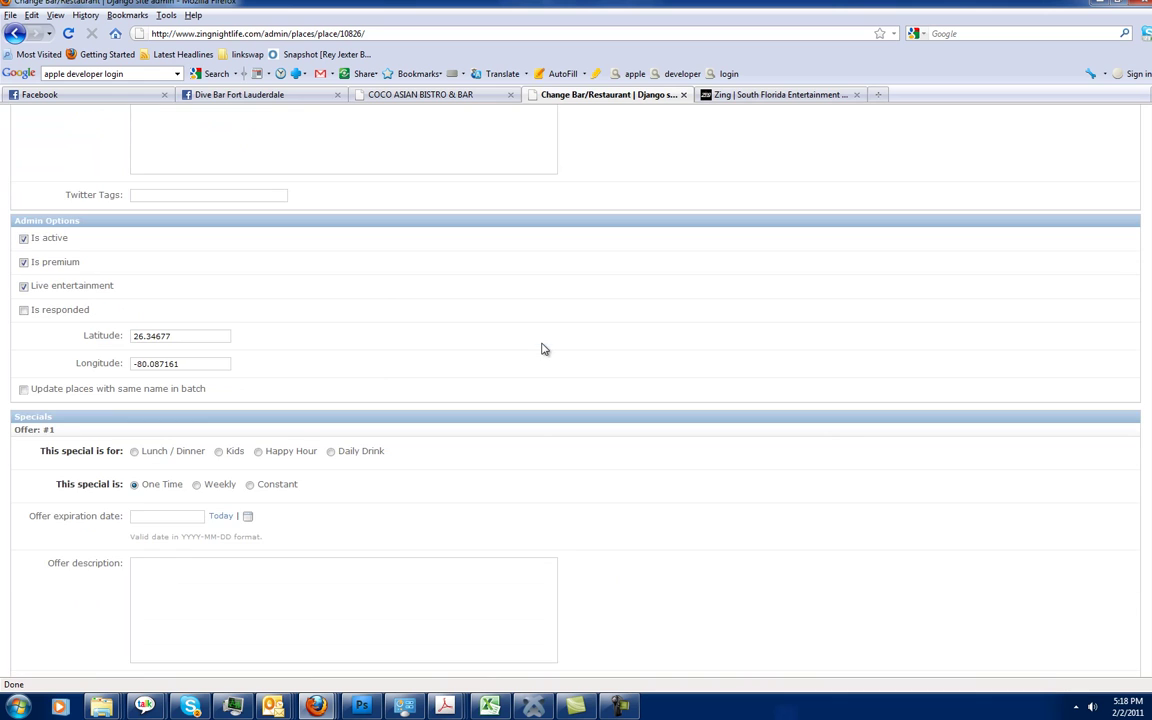
# Step: Set the first special offer to Happy Hour with a Constant schedule and place the cursor in its description
pyautogui.scroll(-3, 541, 348)
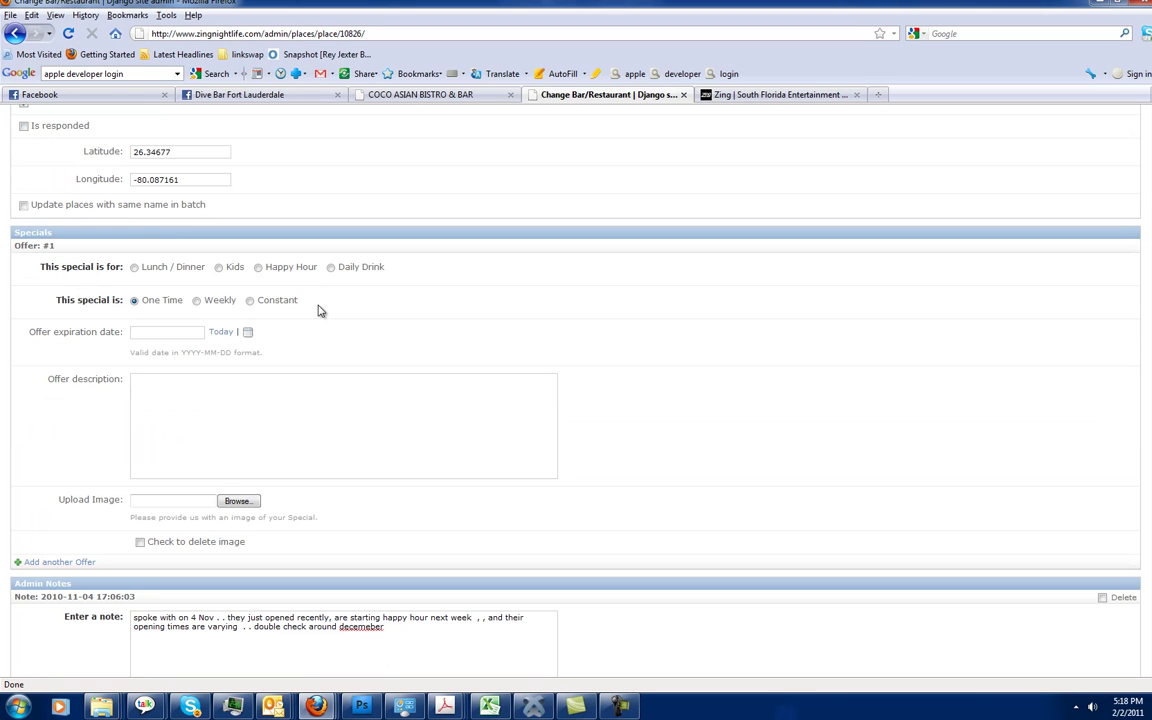
pyautogui.click(259, 267)
pyautogui.click(250, 302)
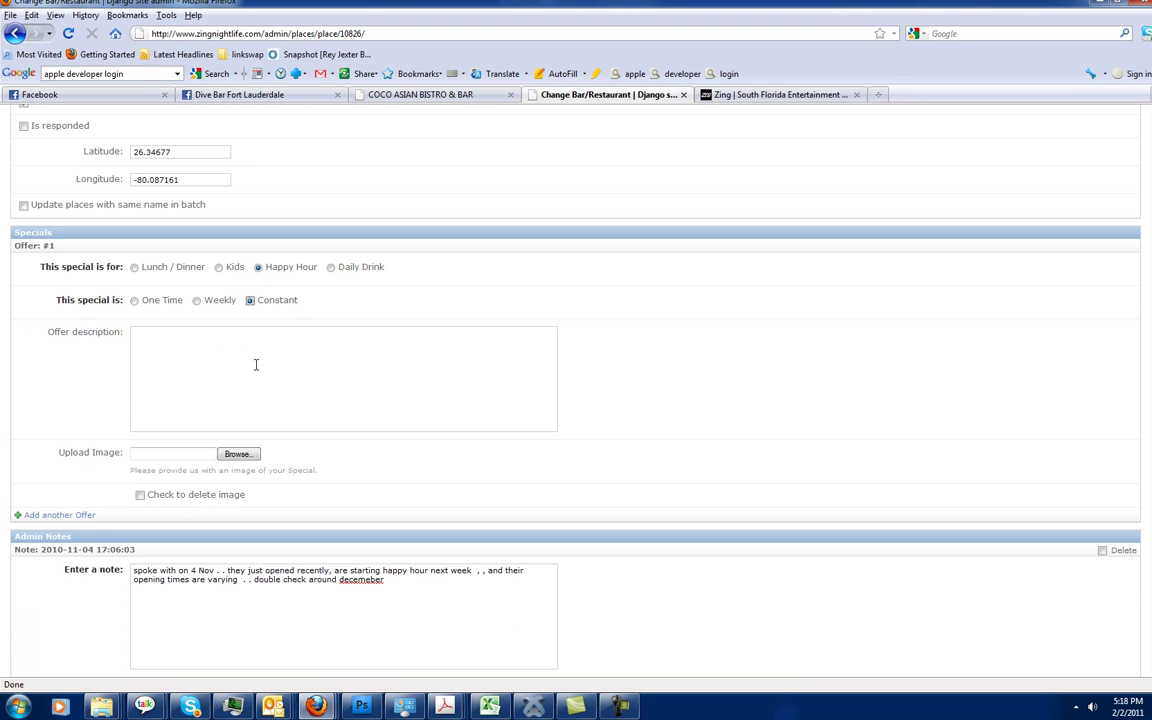
pyautogui.click(171, 358)
# Step: Review the offer image and admin note fields, and save the Hooligans record with continued editing
pyautogui.scroll(-3, 239, 348)
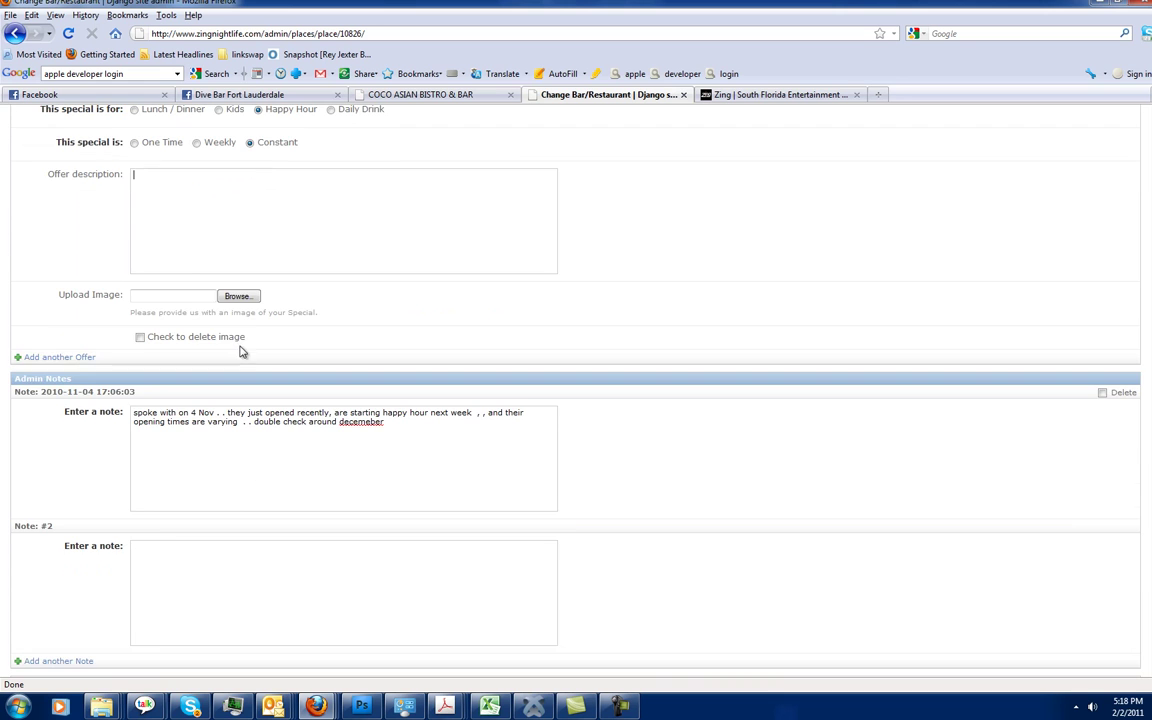
pyautogui.scroll(3, 230, 340)
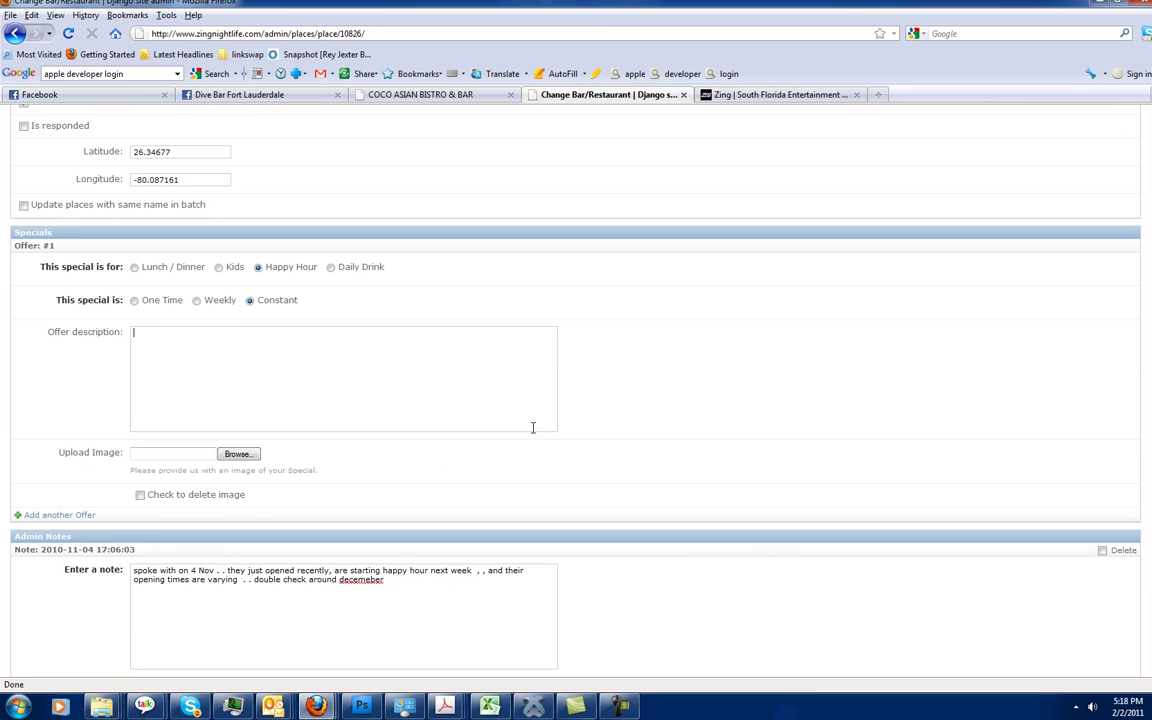
pyautogui.scroll(-4, 540, 427)
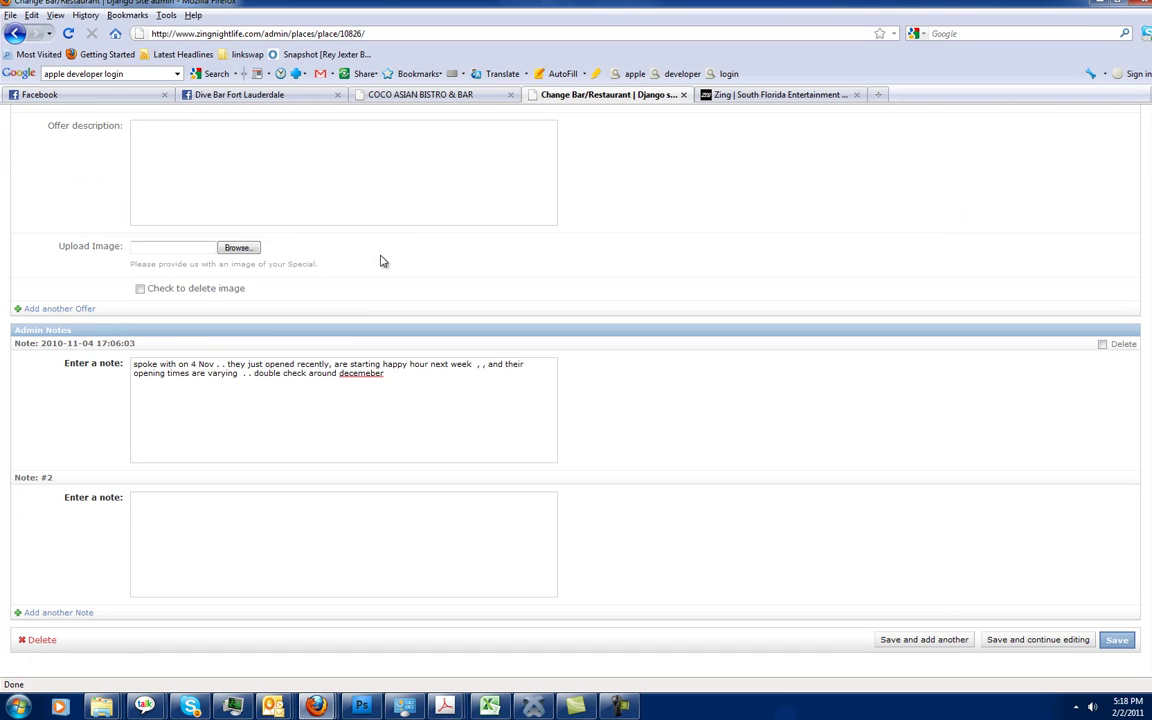
pyautogui.click(1020, 640)
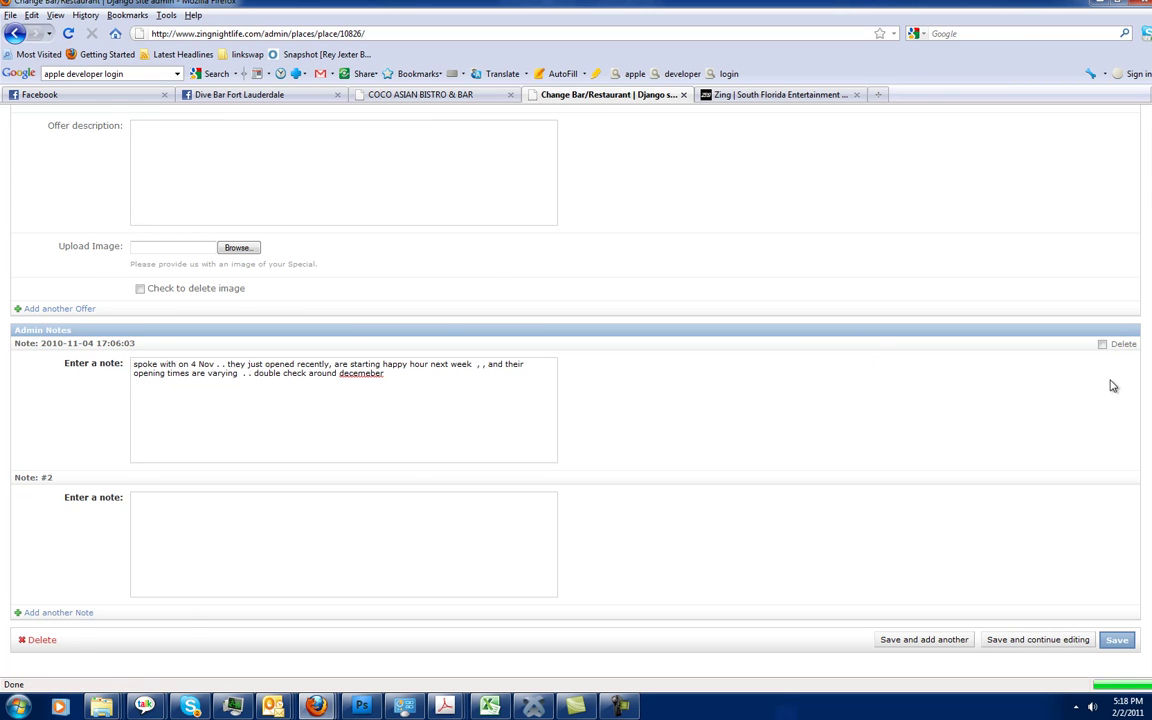
pyautogui.scroll(-20, 576, 400)
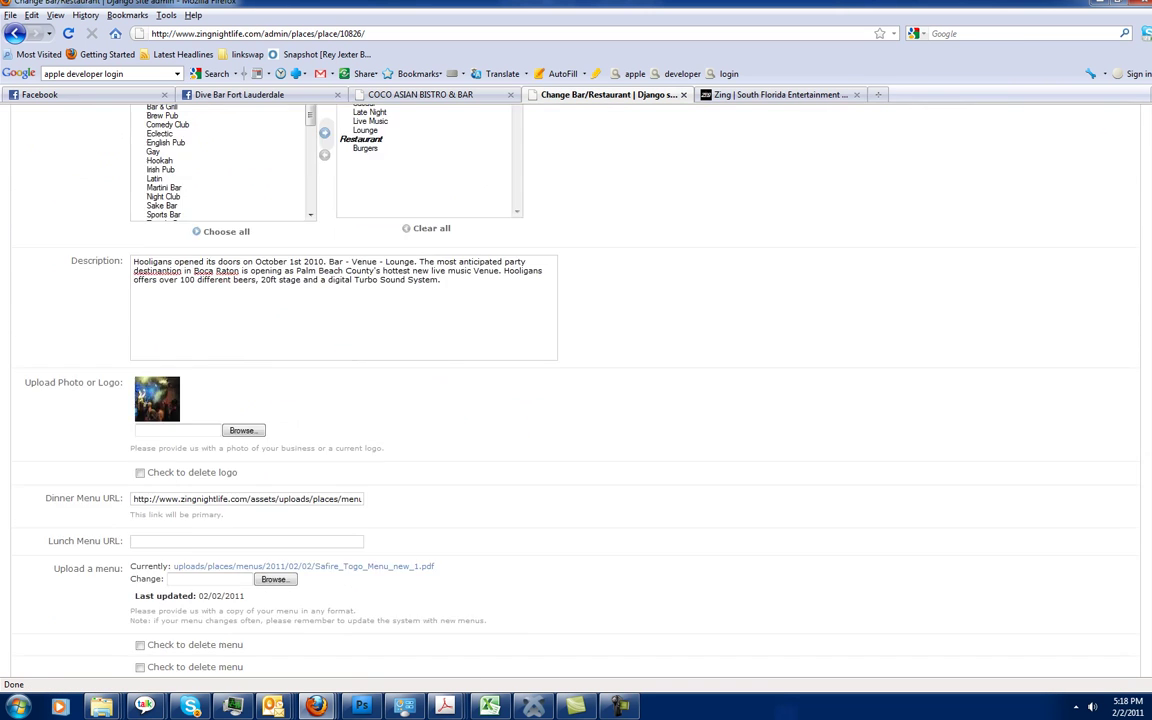
pyautogui.scroll(20, 576, 400)
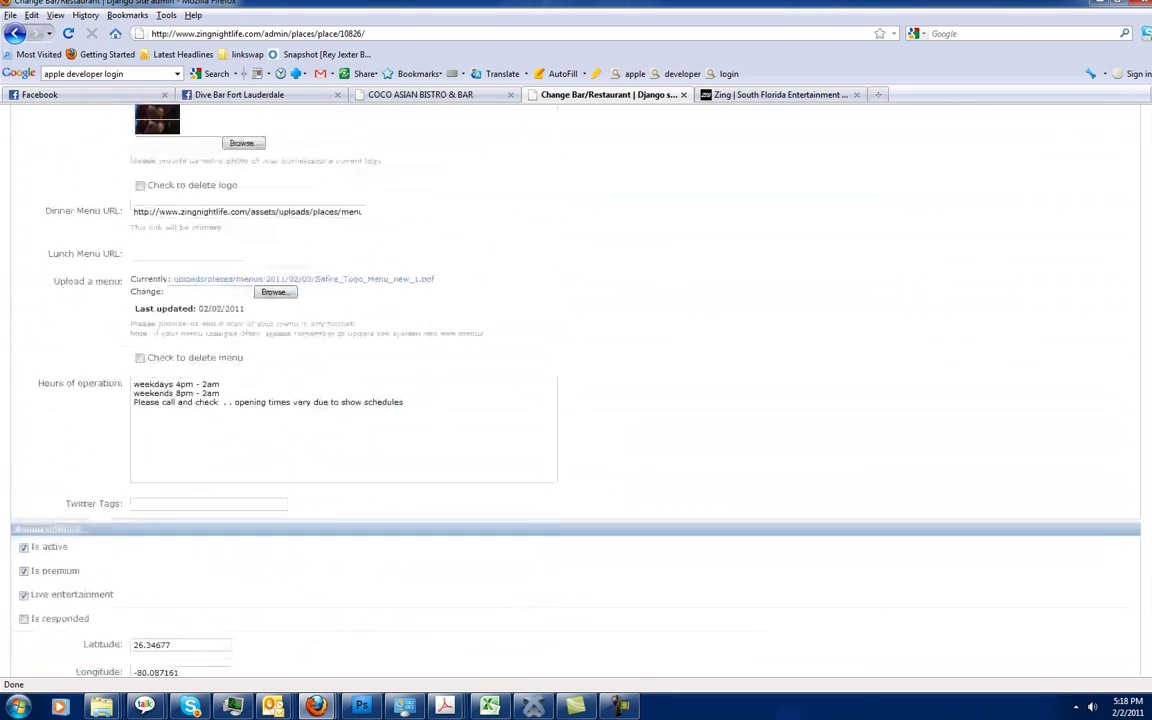